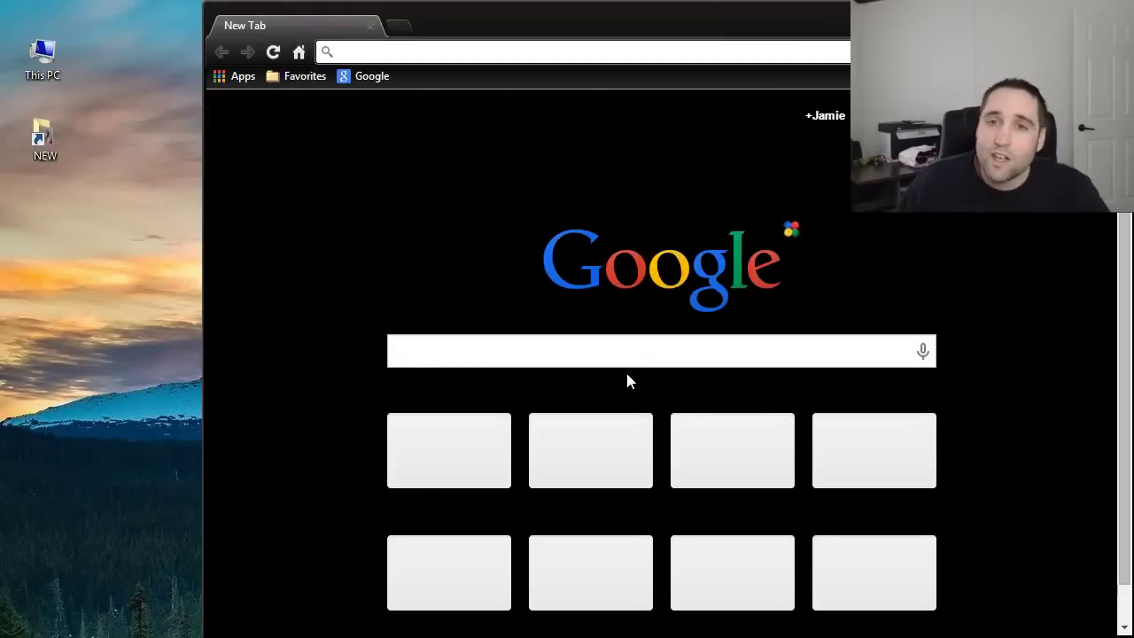
# Search Google for 'pendrivelinux'.
pyautogui.click(611, 352)
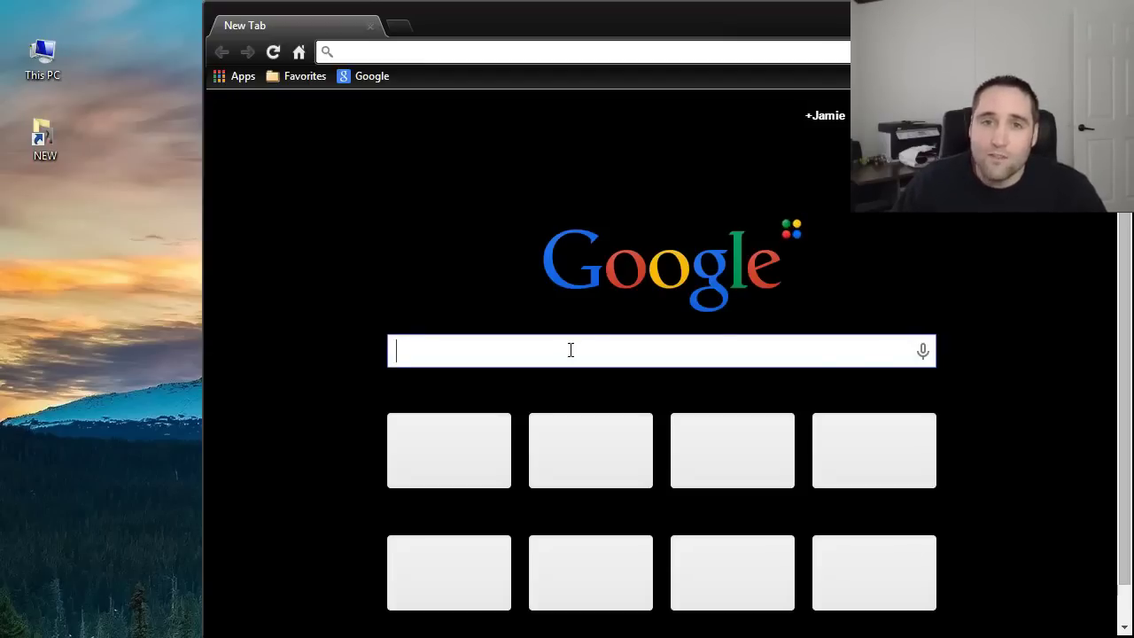
pyautogui.click(601, 335)
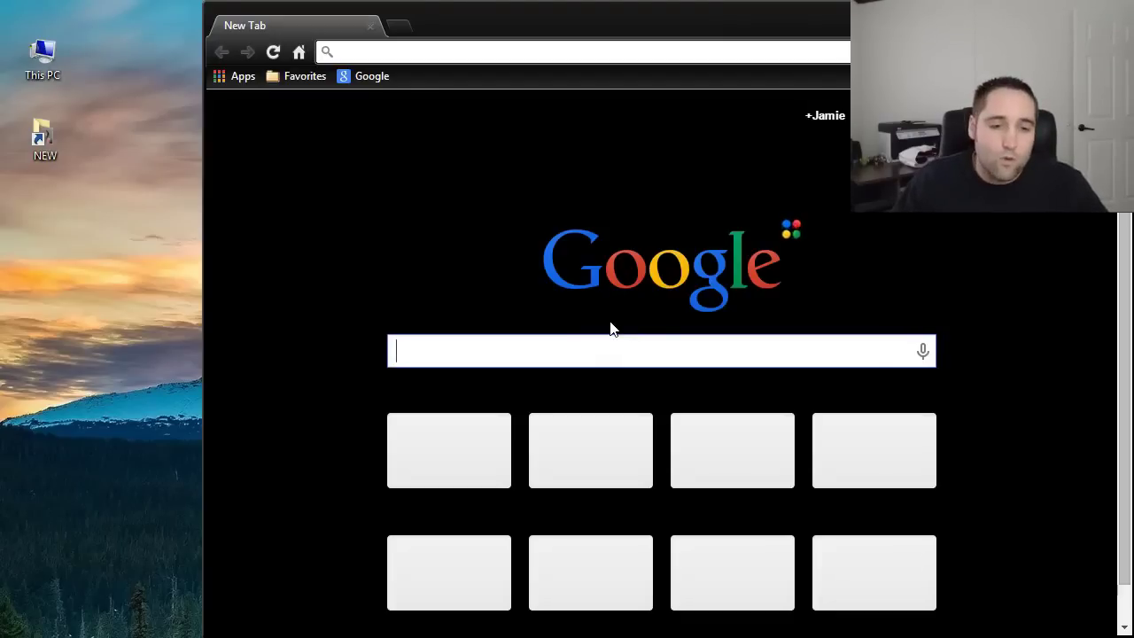
pyautogui.click(591, 348)
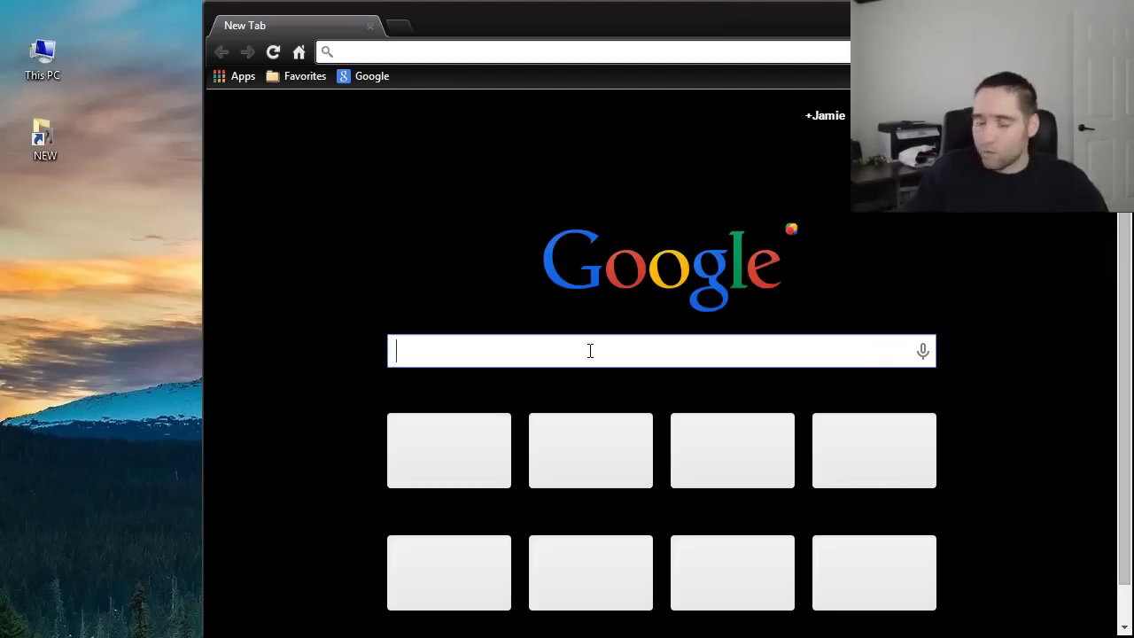
pyautogui.click(594, 349)
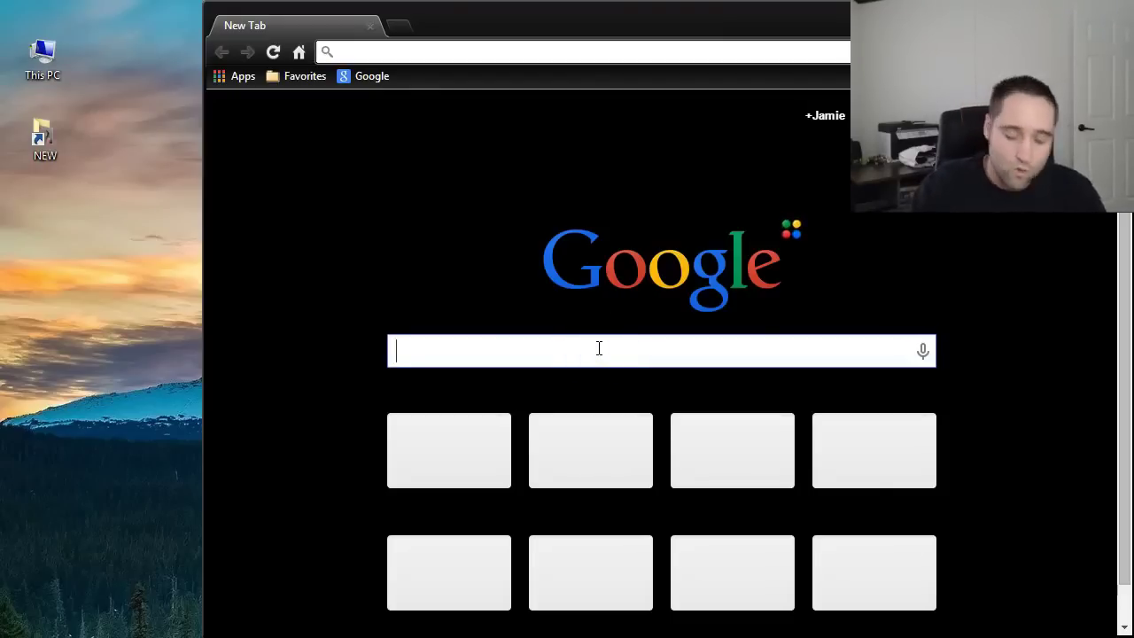
pyautogui.write('pendr')
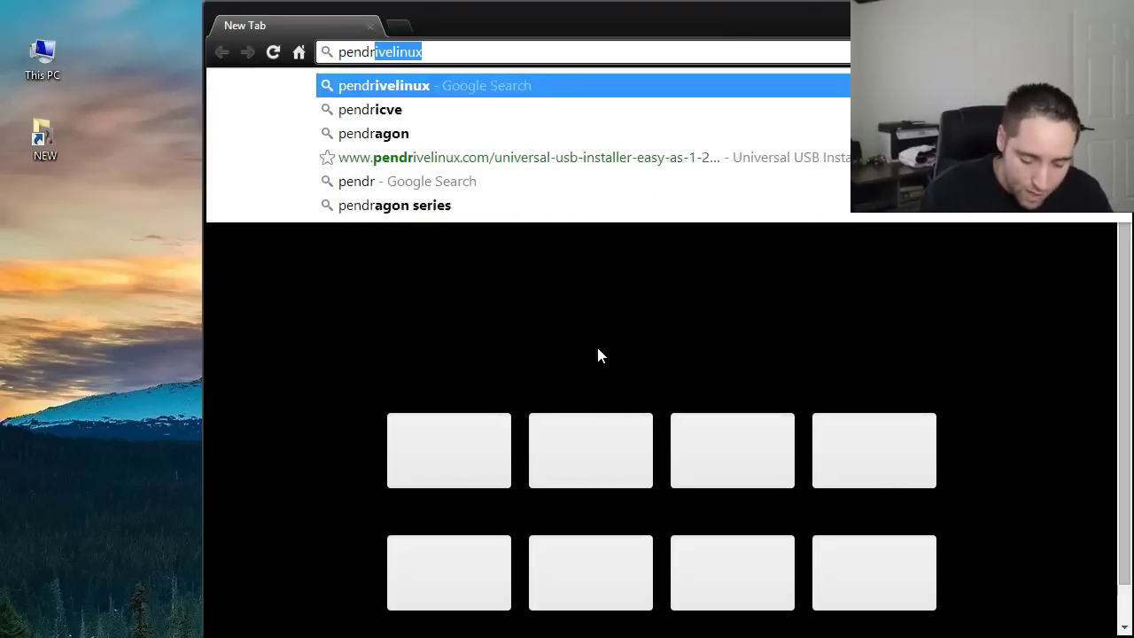
pyautogui.write('ivelinux')
pyautogui.press('Return')
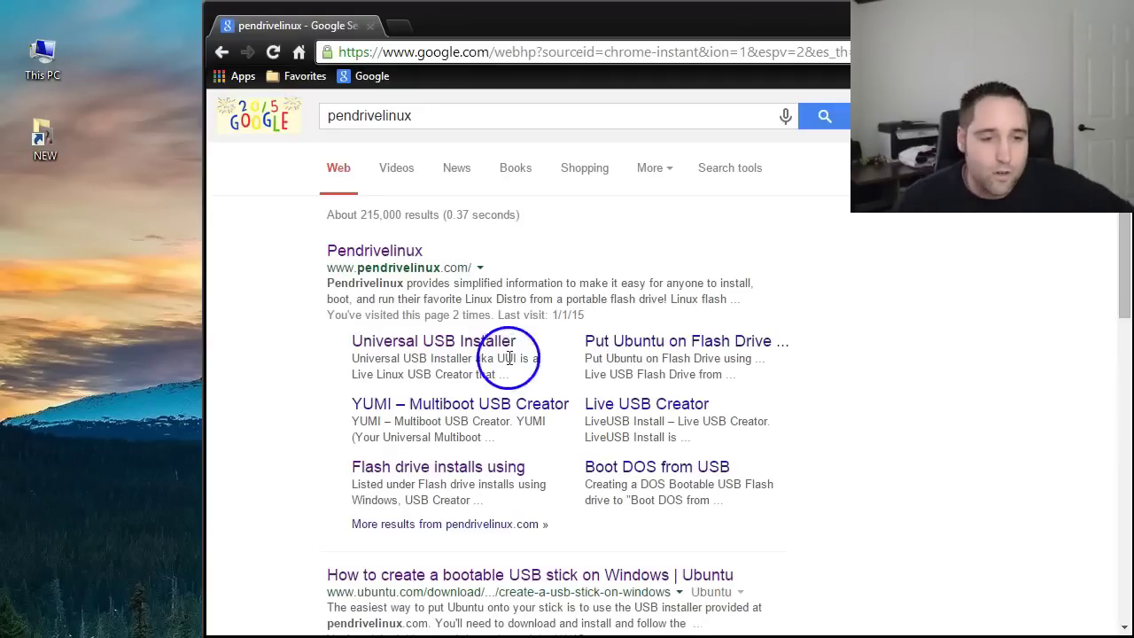
# Open the pendrivelinux.com Universal USB Installer page in a new tab and read through it.
pyautogui.click(389, 249)
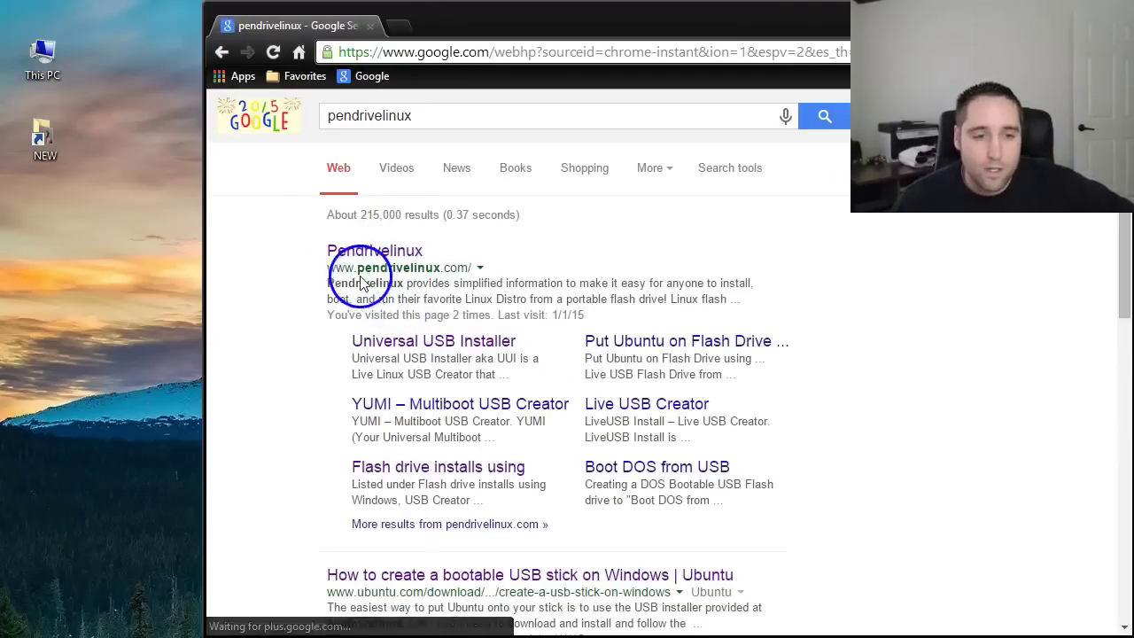
pyautogui.moveTo(330, 271); pyautogui.dragTo(481, 271)
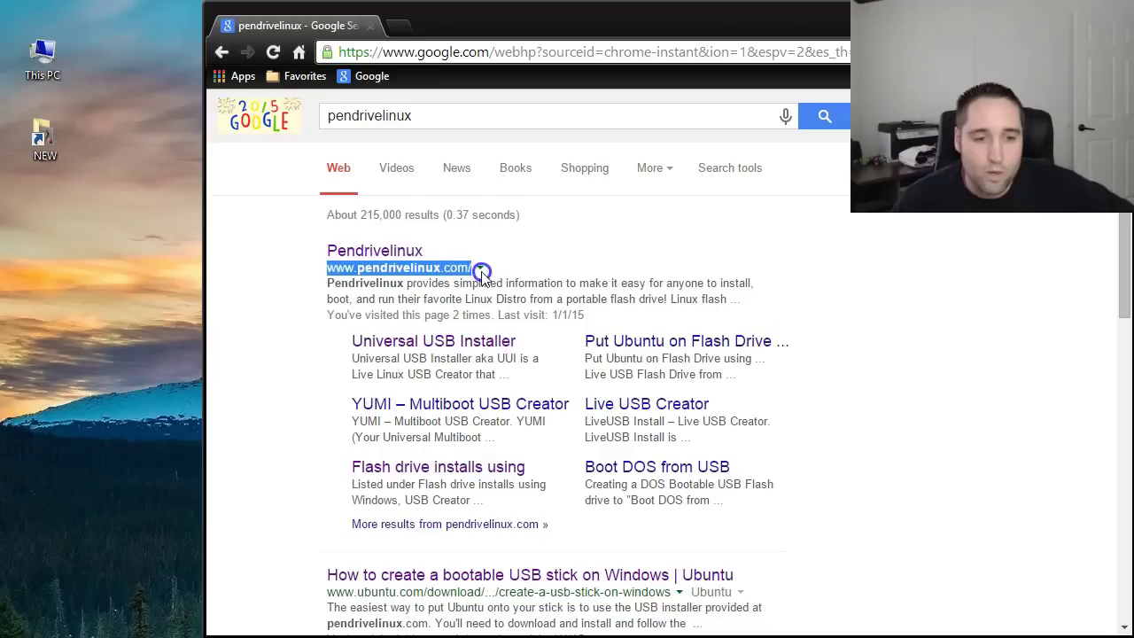
pyautogui.click(301, 357)
pyautogui.click(370, 354)
pyautogui.click(660, 385)
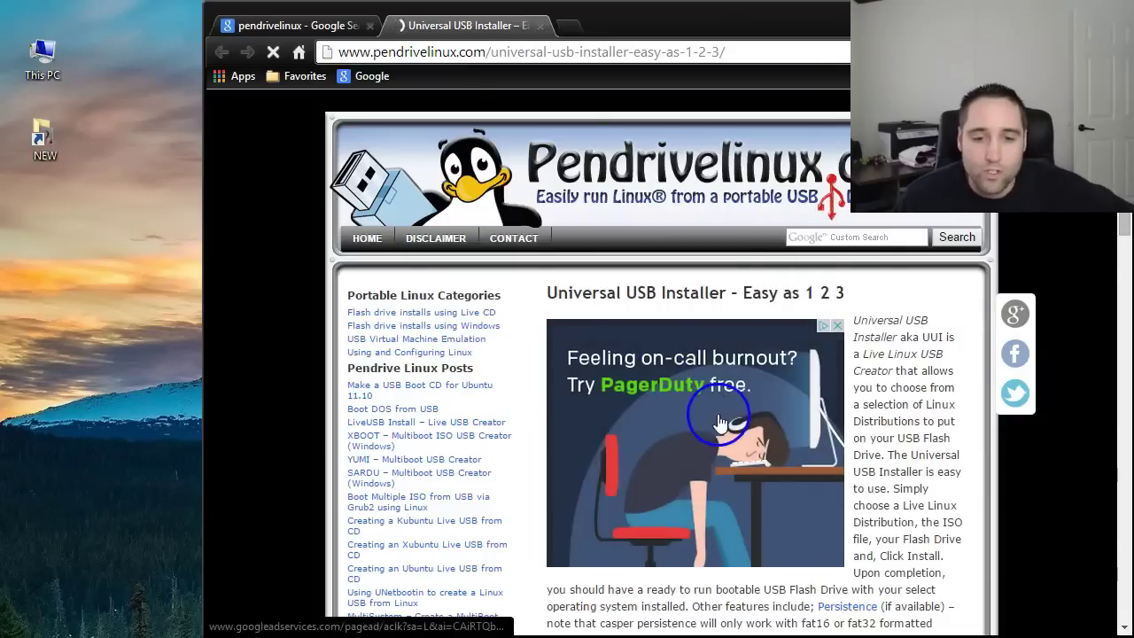
pyautogui.scroll(-5, 719, 371)
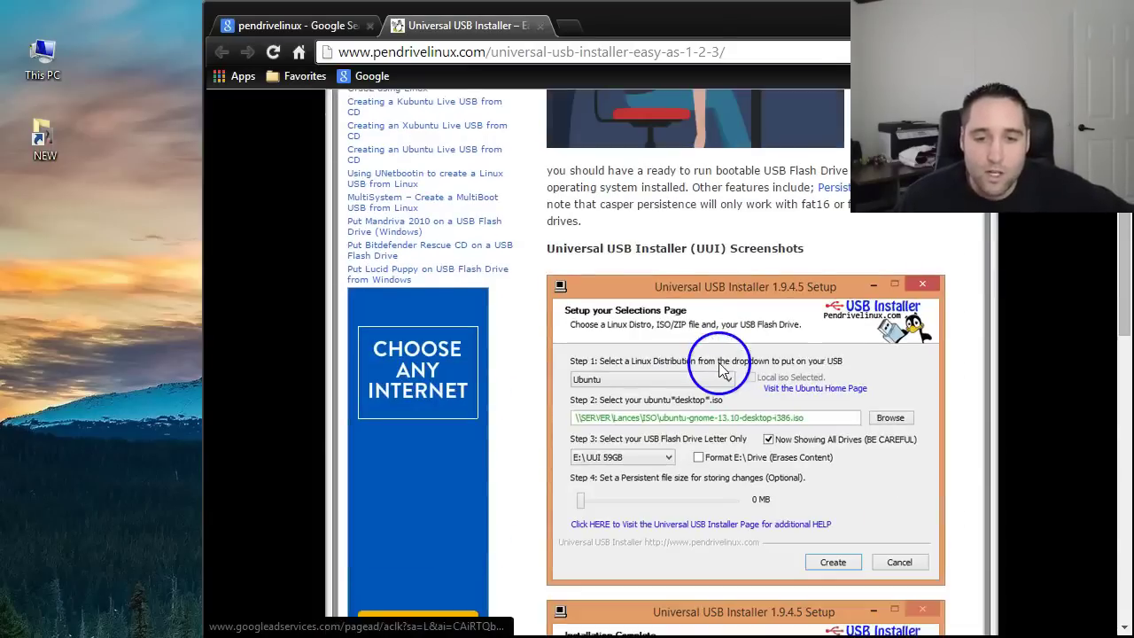
pyautogui.scroll(-1, 753, 364)
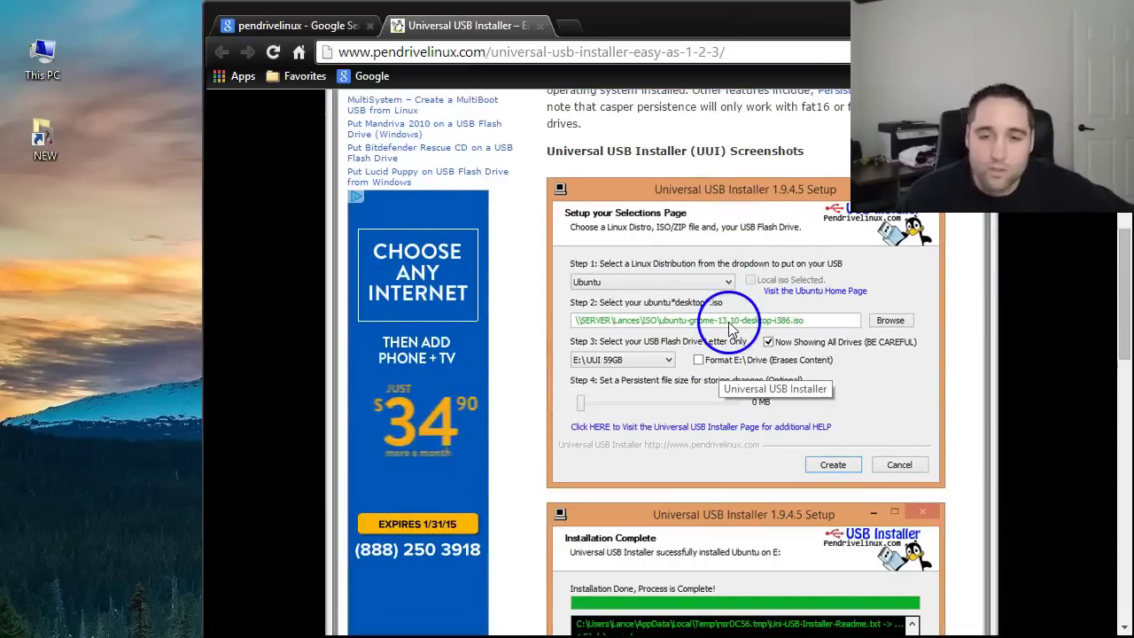
pyautogui.scroll(-2, 735, 332)
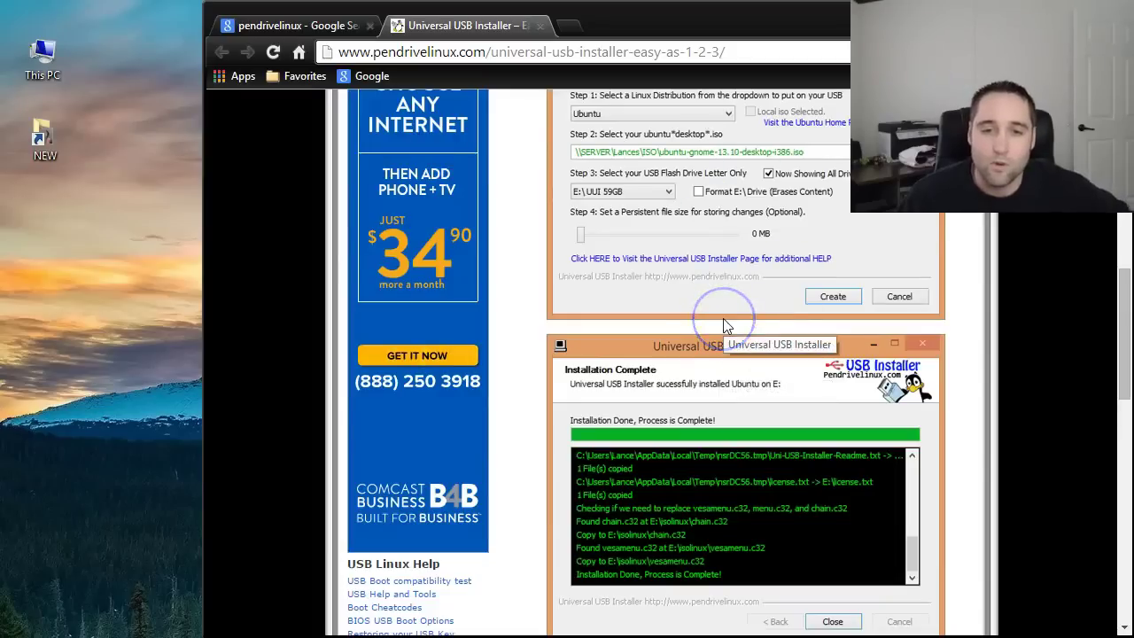
pyautogui.scroll(-3, 727, 327)
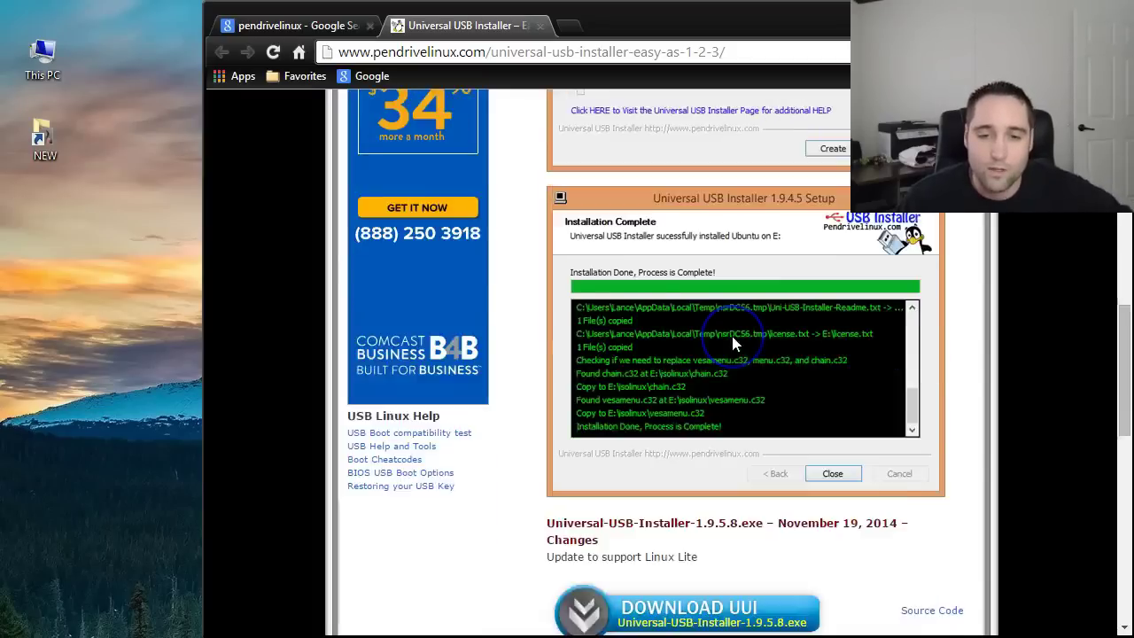
pyautogui.scroll(-4, 734, 344)
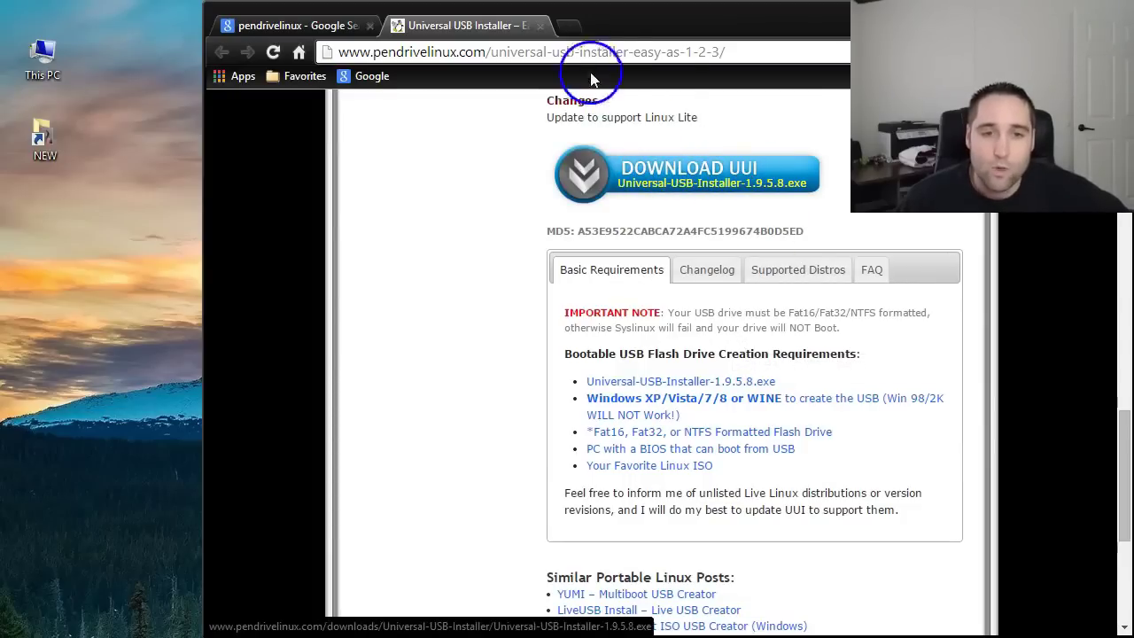
# Close the browser tabs and run Universal-USB-Installer-1.9.5.8.exe from the desktop NEW folder.
pyautogui.click(540, 26)
pyautogui.click(400, 26)
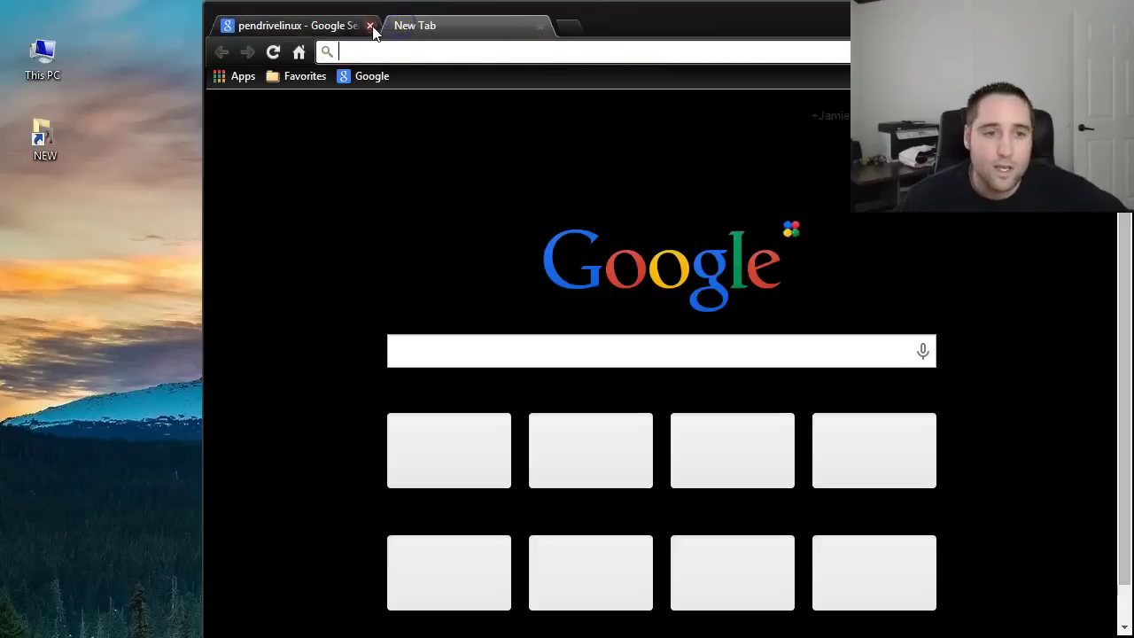
pyautogui.click(370, 26)
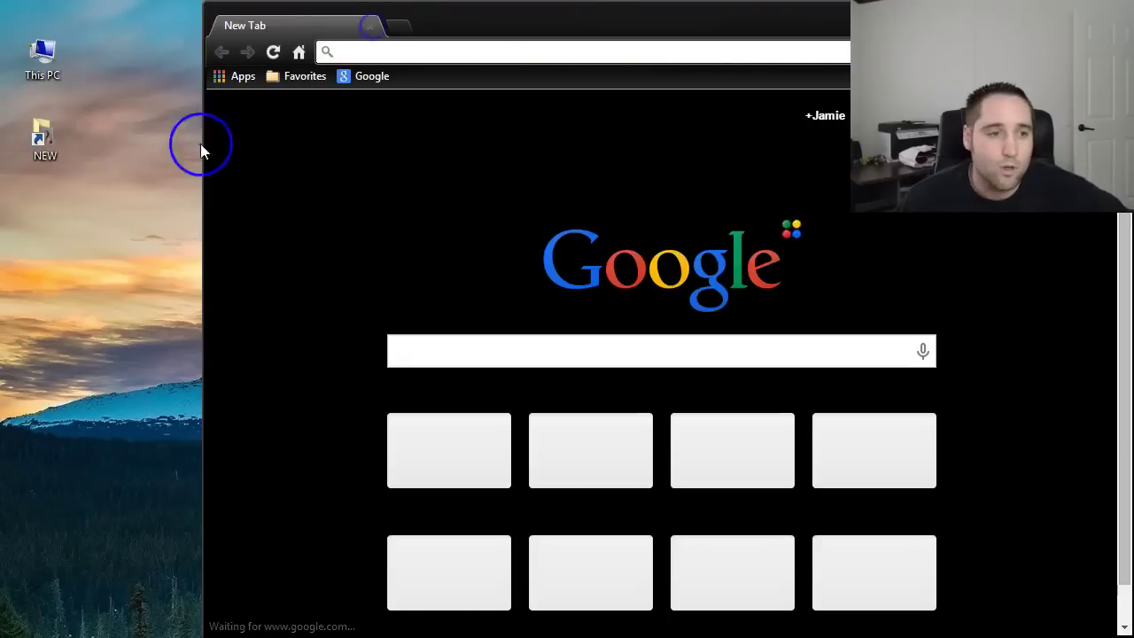
pyautogui.doubleClick(37, 146)
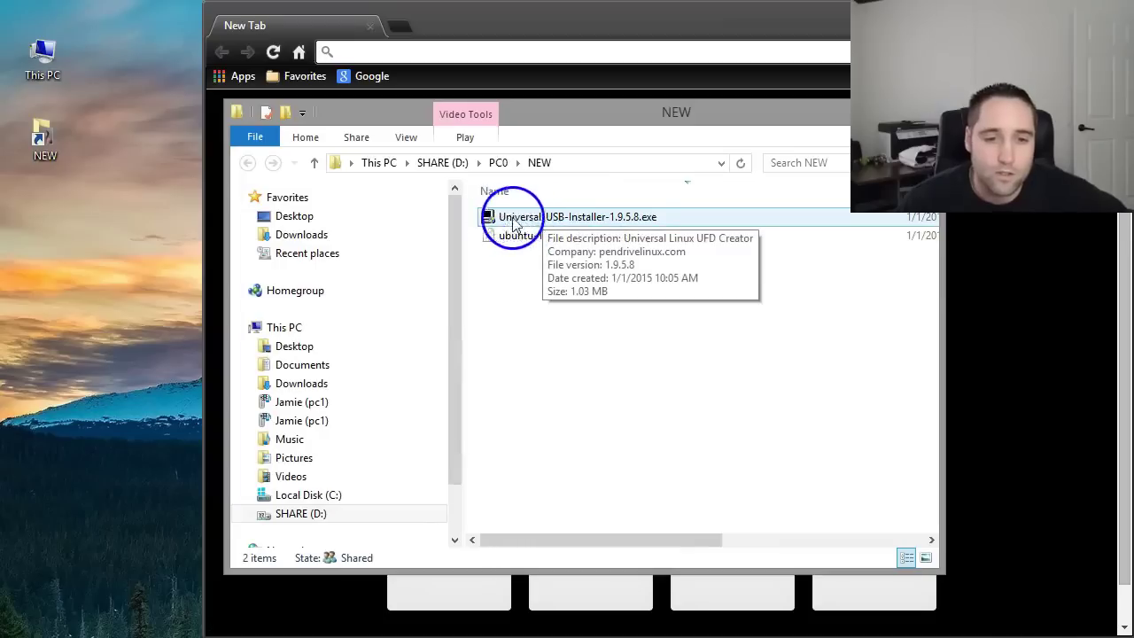
pyautogui.click(595, 222)
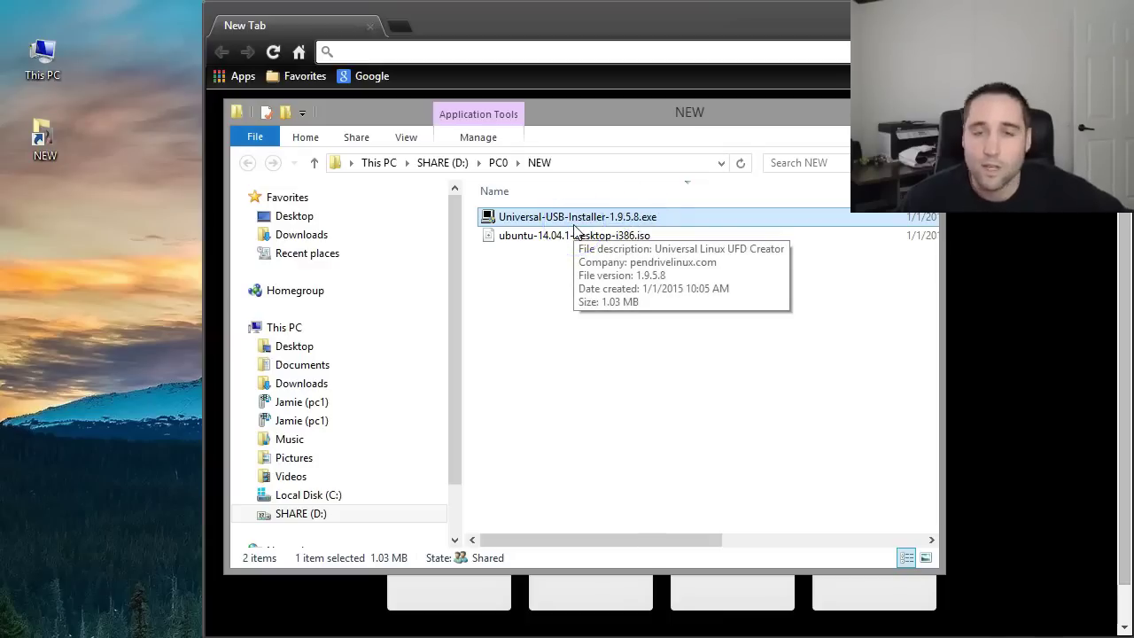
pyautogui.doubleClick(576, 223)
# Minimise every window except the installer's licence agreement dialog.
pyautogui.click(860, 169)
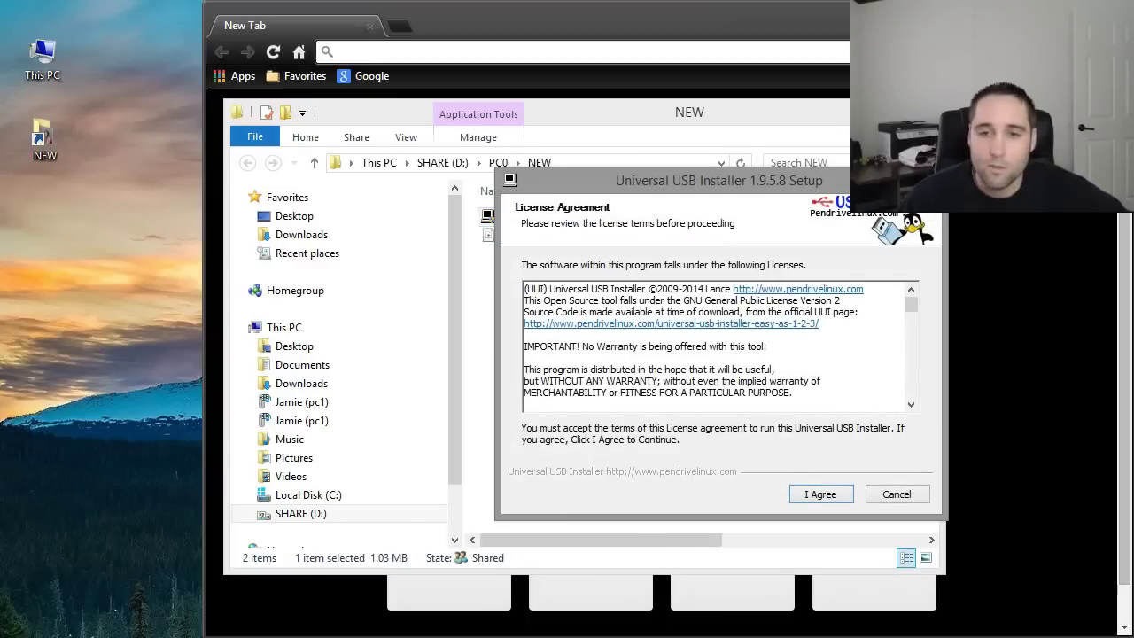
pyautogui.moveTo(860, 180); pyautogui.dragTo(794, 174)
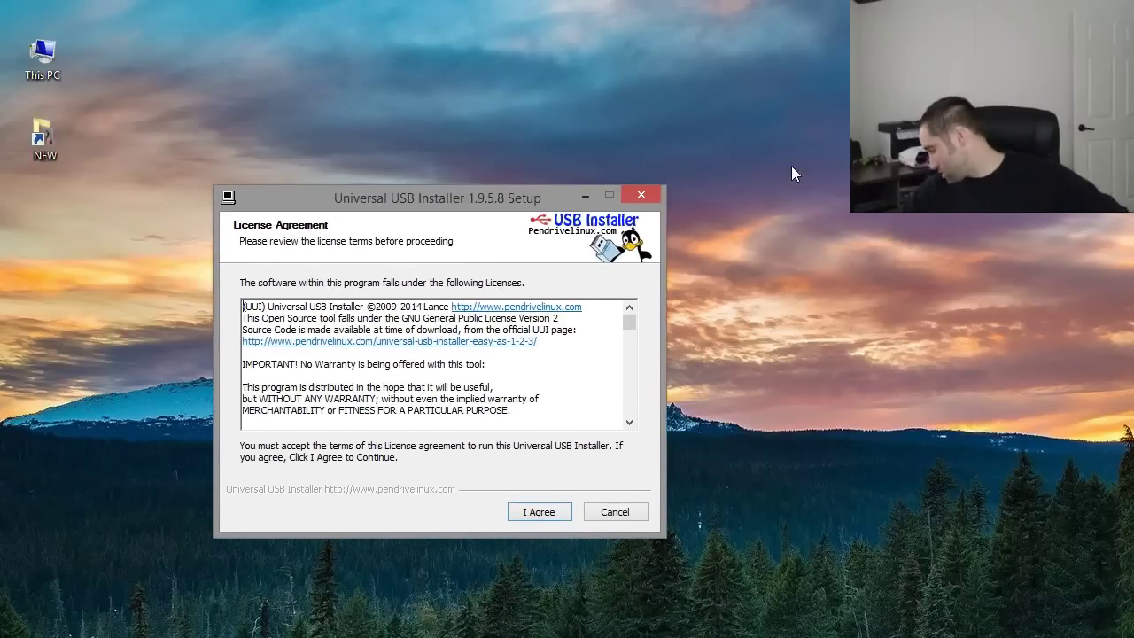
pyautogui.click(454, 199)
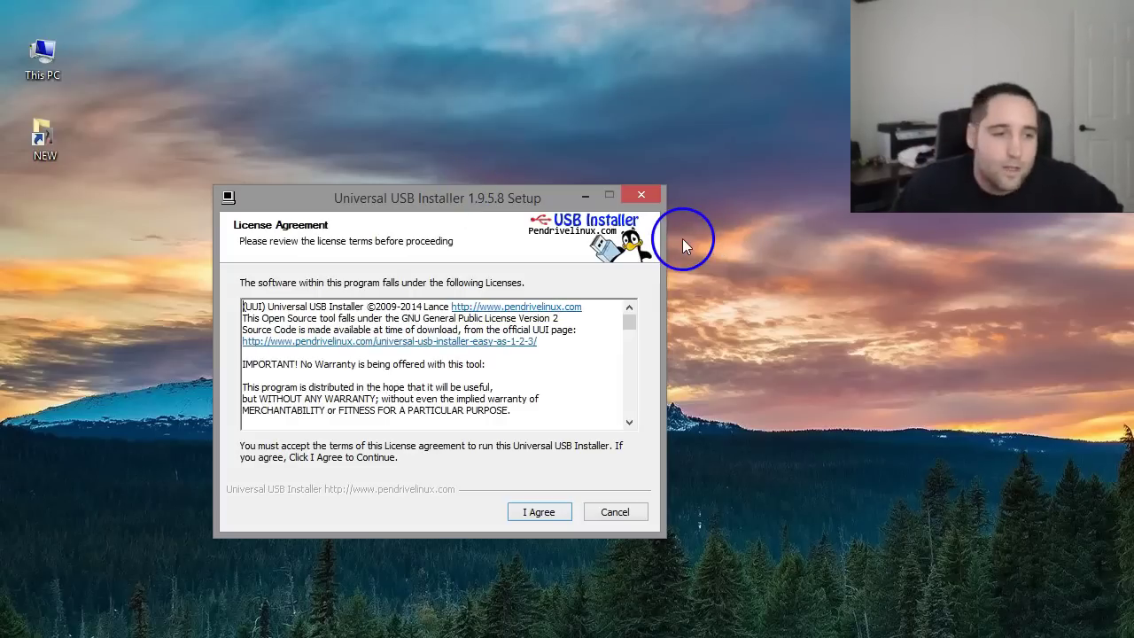
# Check USB DRIVE (H:) at 3.72 GB in This PC, then close This PC.
pyautogui.doubleClick(41, 59)
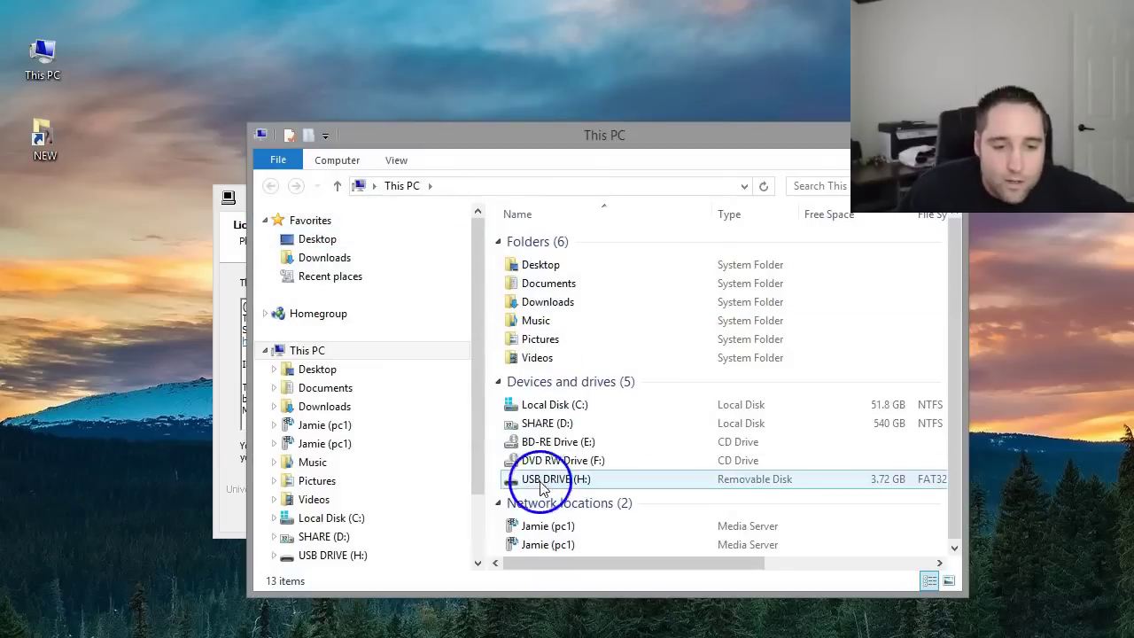
pyautogui.click(541, 483)
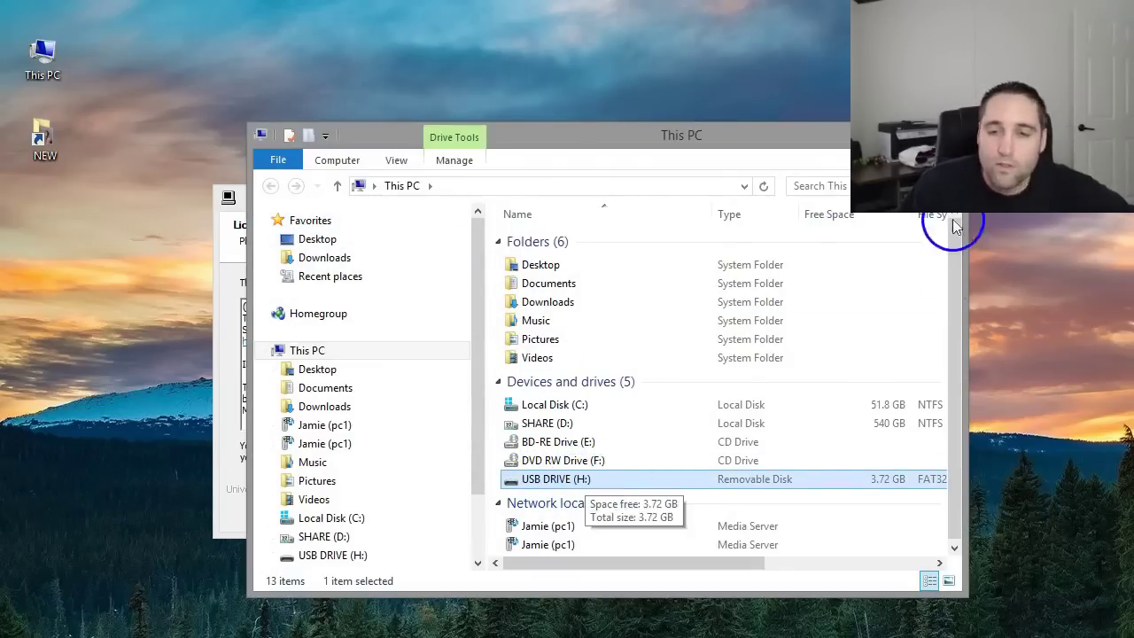
pyautogui.click(946, 133)
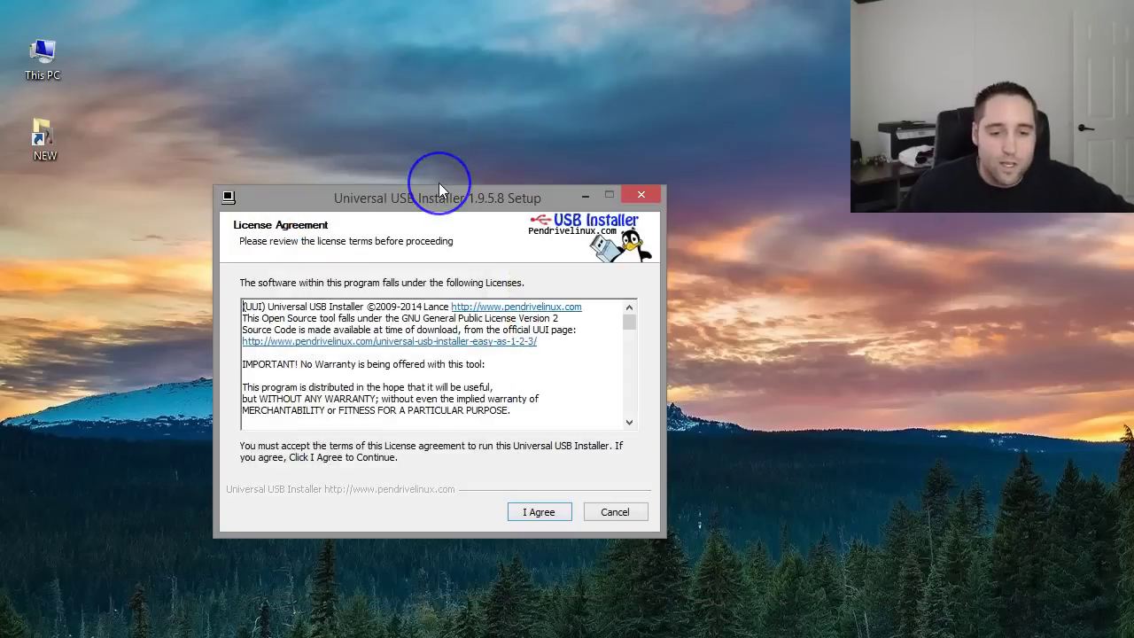
# Accept the licence agreement and select Ubuntu as the Step 1 distribution.
pyautogui.press('Return')
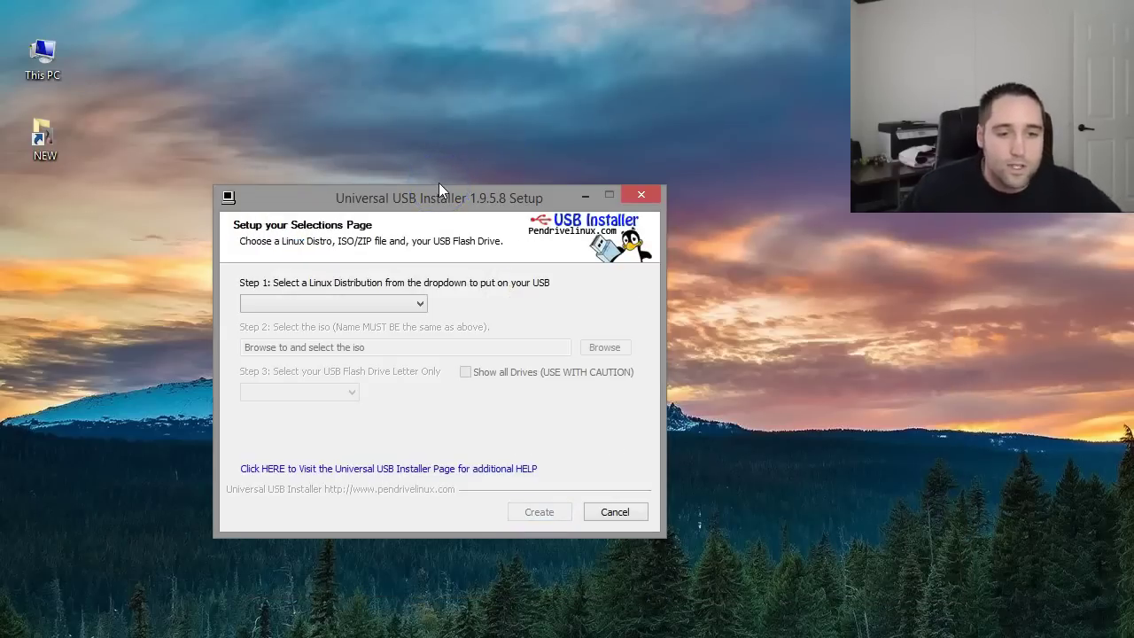
pyautogui.hotkey('alt', 'Down')
pyautogui.click(423, 341)
pyautogui.moveTo(423, 342)
pyautogui.mouseDown()
pyautogui.moveTo(416, 621)
pyautogui.moveTo(418, 451)
pyautogui.moveTo(439, 328)
pyautogui.mouseUp()
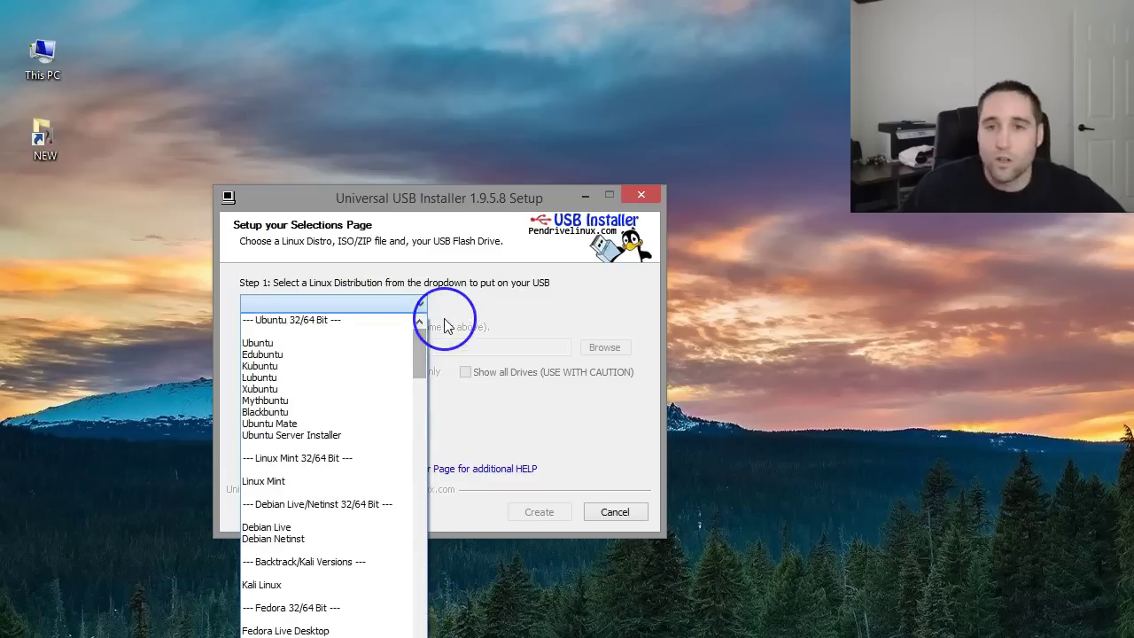
pyautogui.moveTo(254, 320); pyautogui.dragTo(263, 351)
pyautogui.click(260, 342)
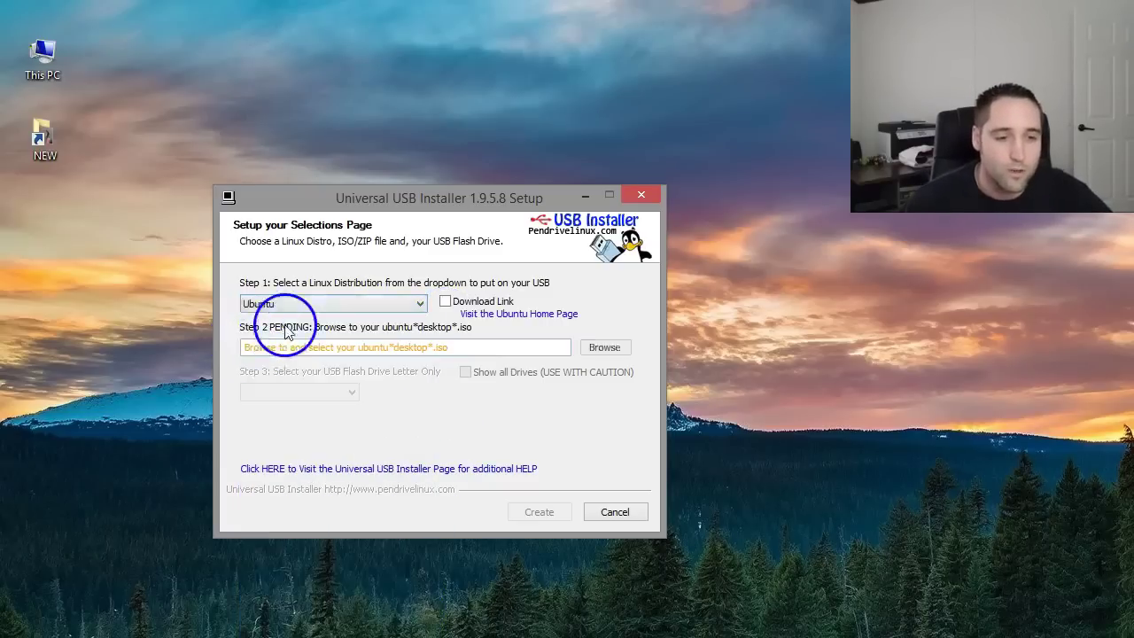
# Tick Download Link and confirm to start the Ubuntu ISO download in Chrome.
pyautogui.click(447, 304)
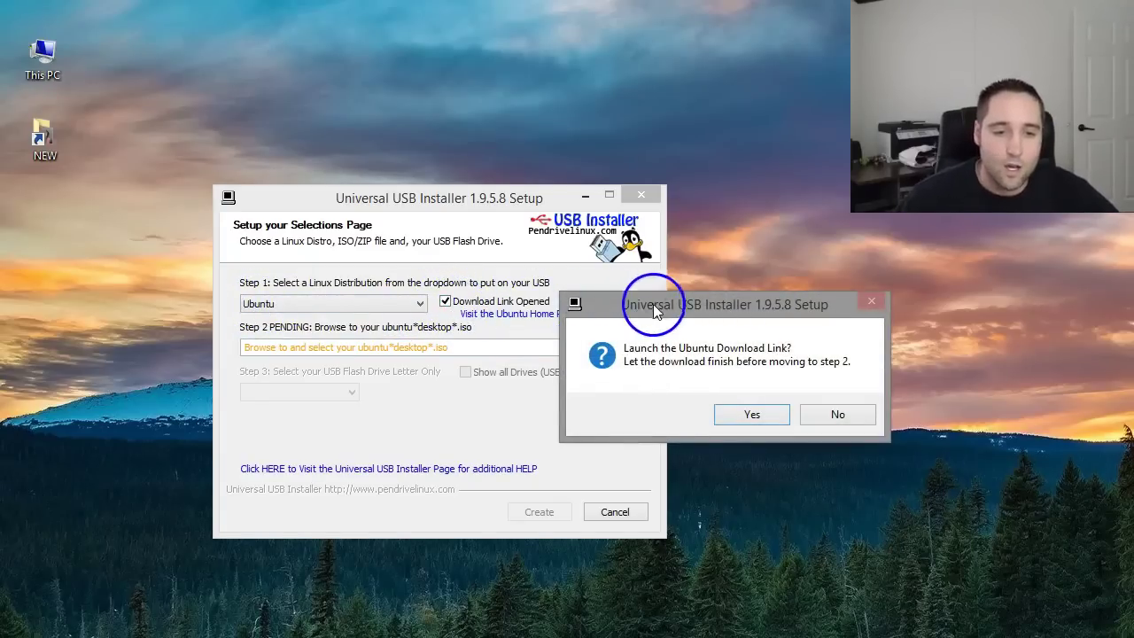
pyautogui.moveTo(654, 308); pyautogui.dragTo(334, 269)
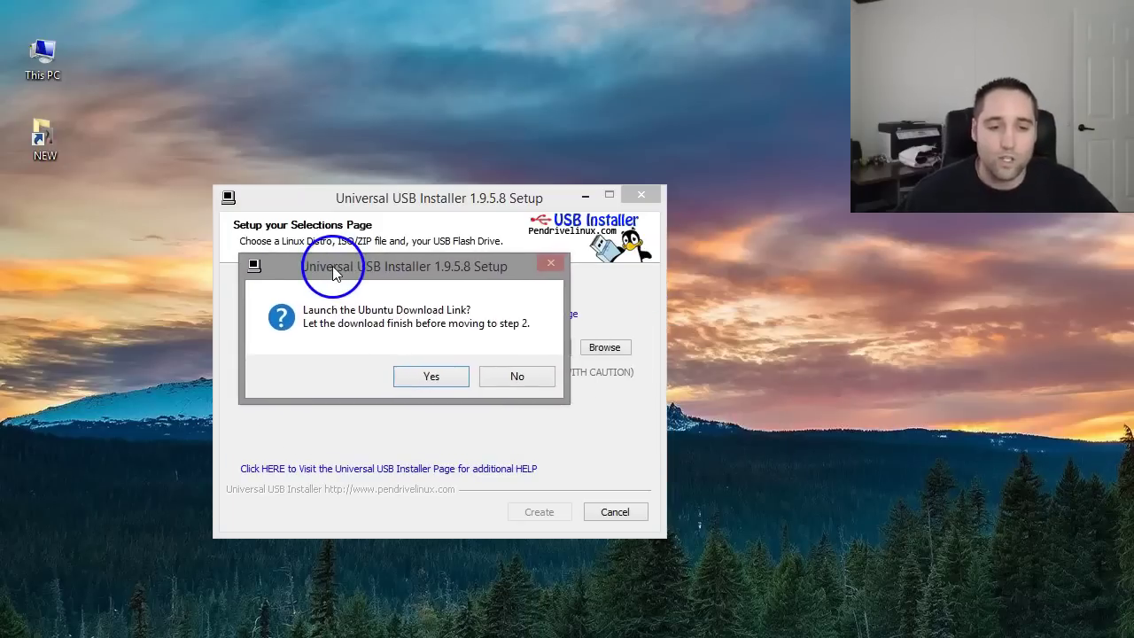
pyautogui.click(430, 374)
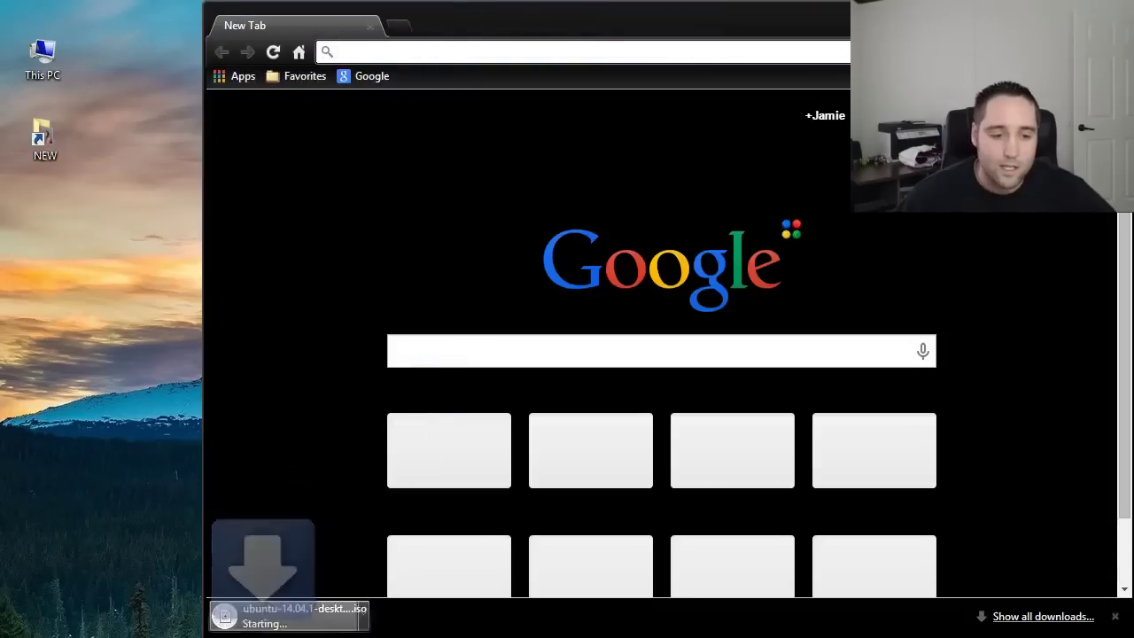
# Cancel the ubuntu-14.04.1 ISO download in Chrome and remove it from the downloads list.
pyautogui.moveTo(458, 42); pyautogui.dragTo(337, 45)
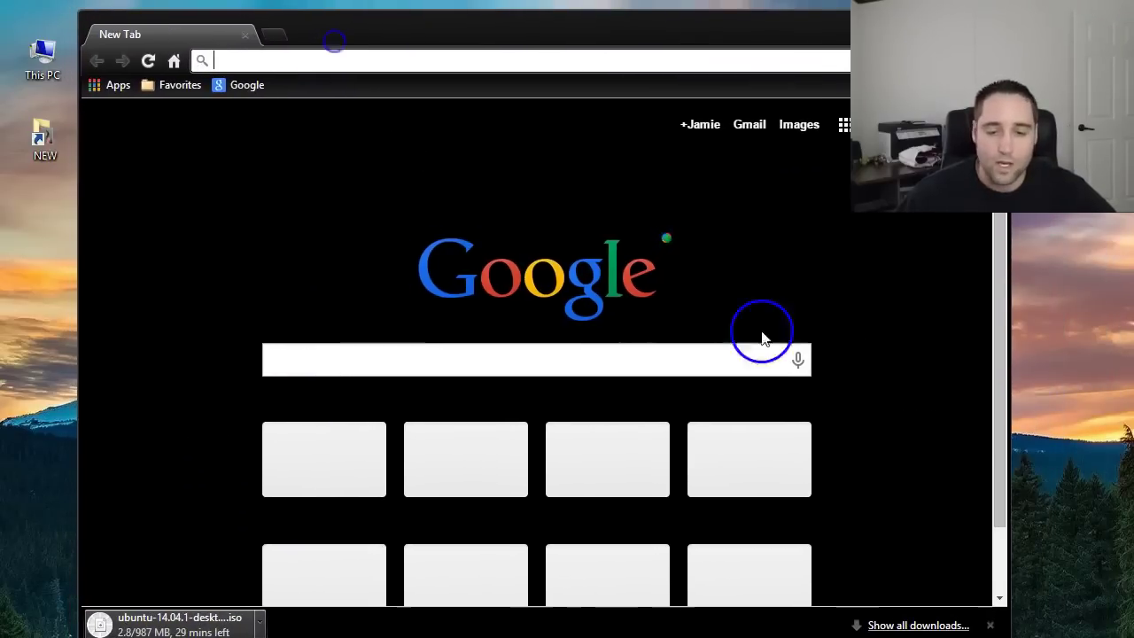
pyautogui.click(989, 625)
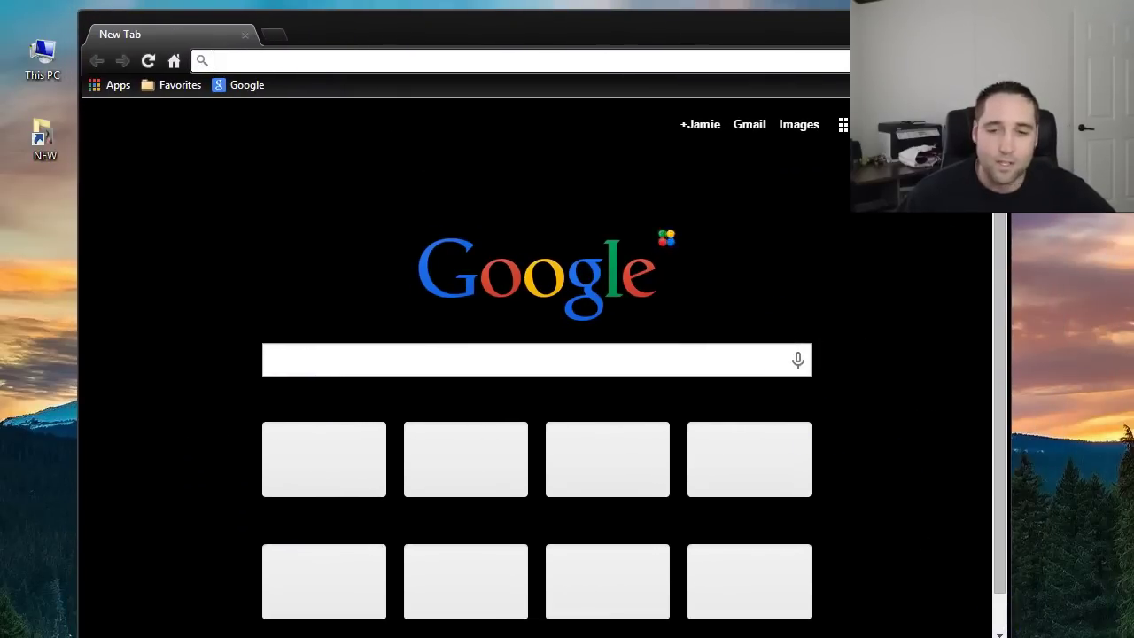
pyautogui.click(997, 60)
pyautogui.click(867, 376)
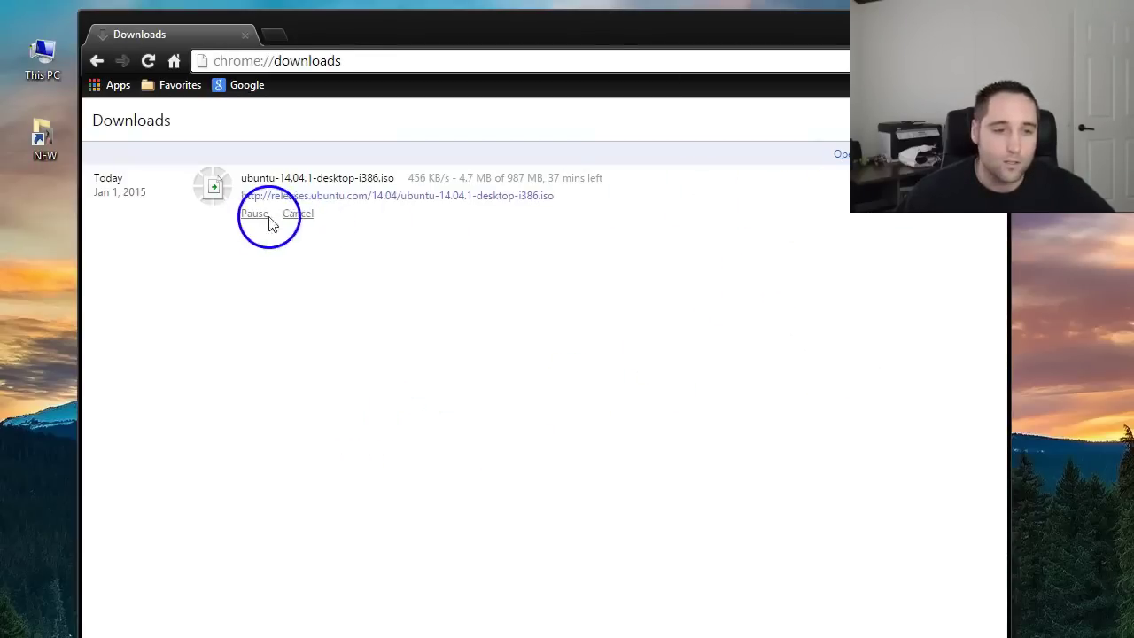
pyautogui.click(253, 217)
pyautogui.click(301, 216)
pyautogui.click(355, 217)
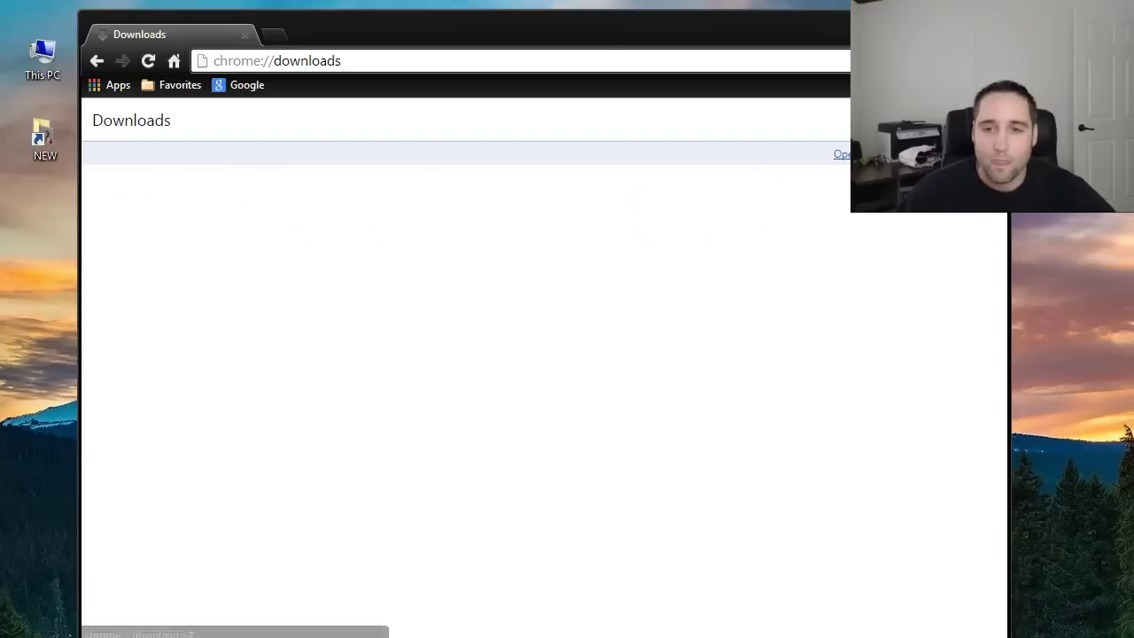
pyautogui.click(272, 36)
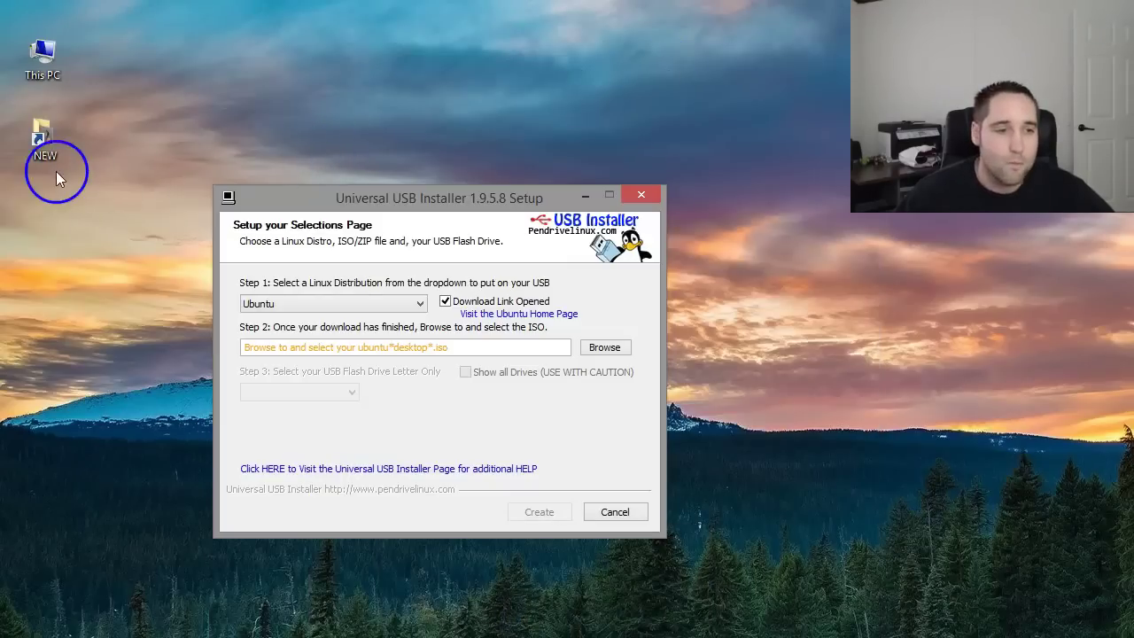
# Select D:\PC0\NEW\ubuntu-14.04.1-desktop-i386.iso as the Step 2 source ISO.
pyautogui.doubleClick(48, 145)
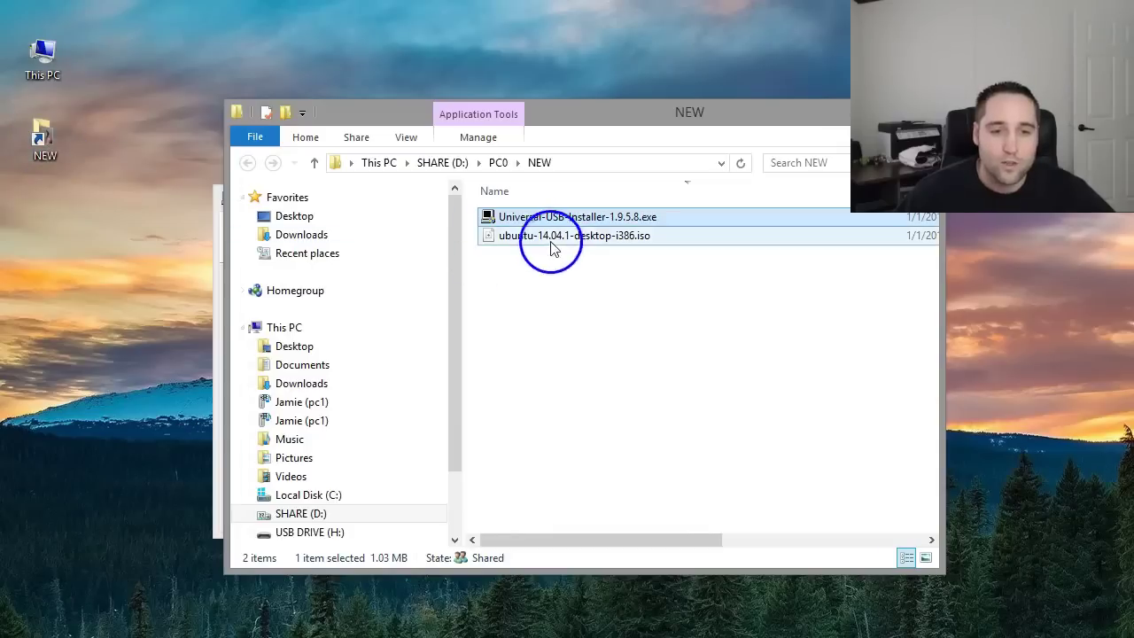
pyautogui.click(634, 238)
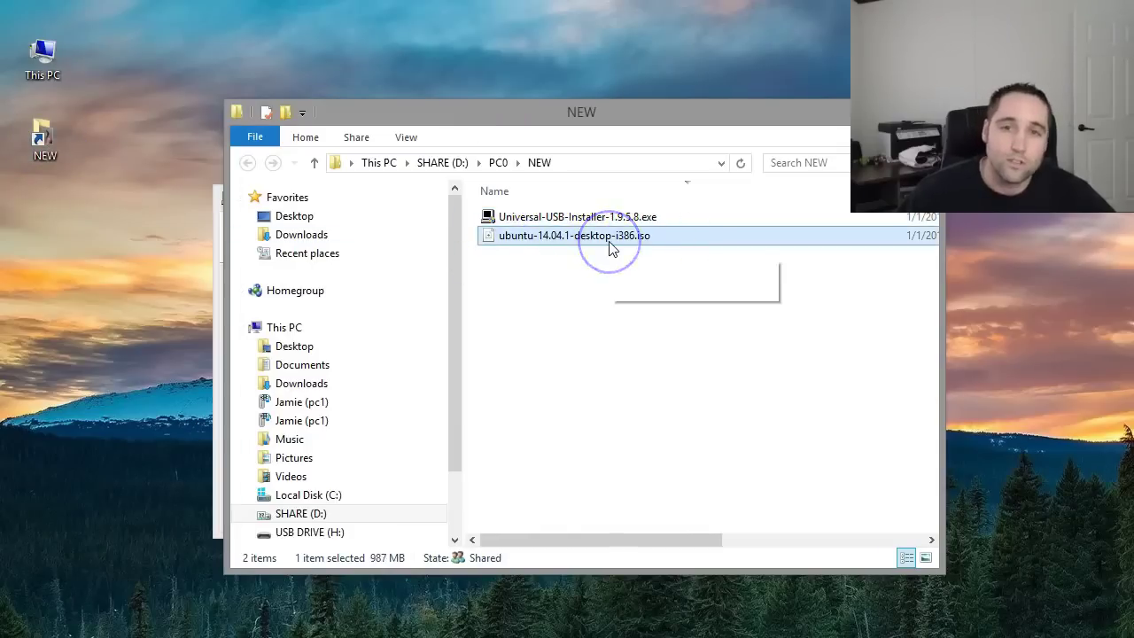
pyautogui.click(646, 246)
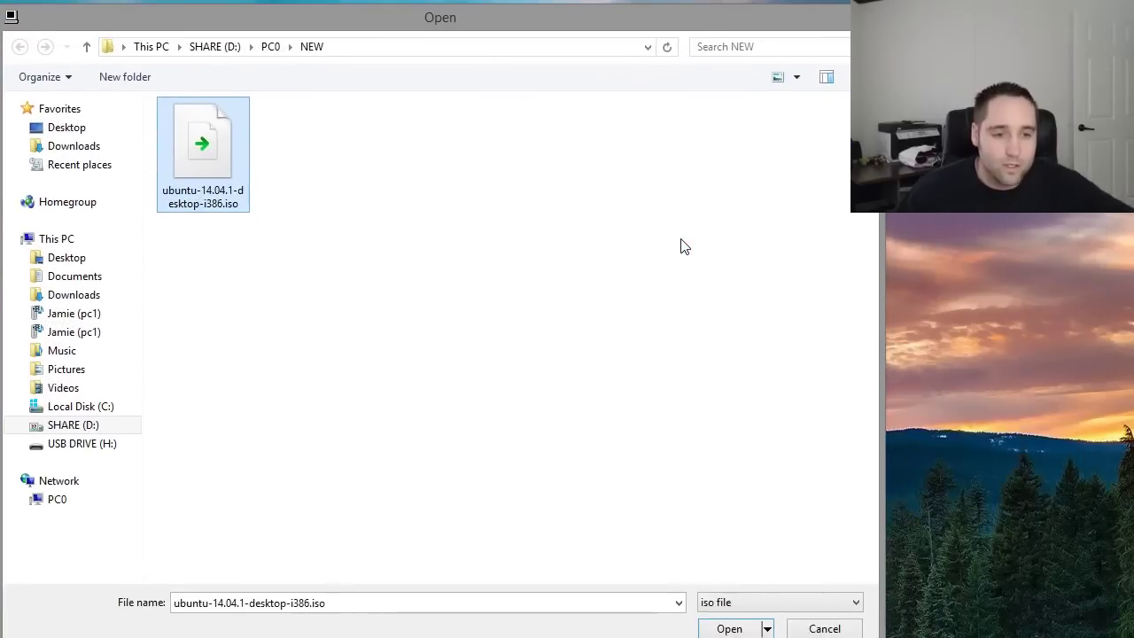
pyautogui.click(724, 624)
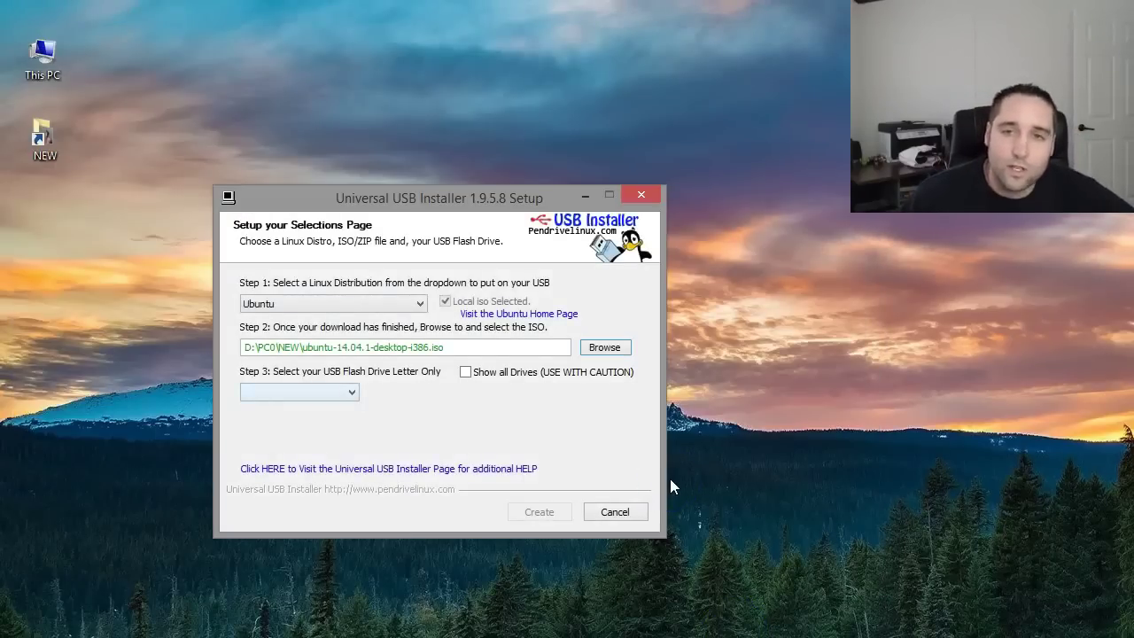
# Pick H:\ USB DRIVE 3GB as the target drive and enable formatting it as Fat32.
pyautogui.click(352, 391)
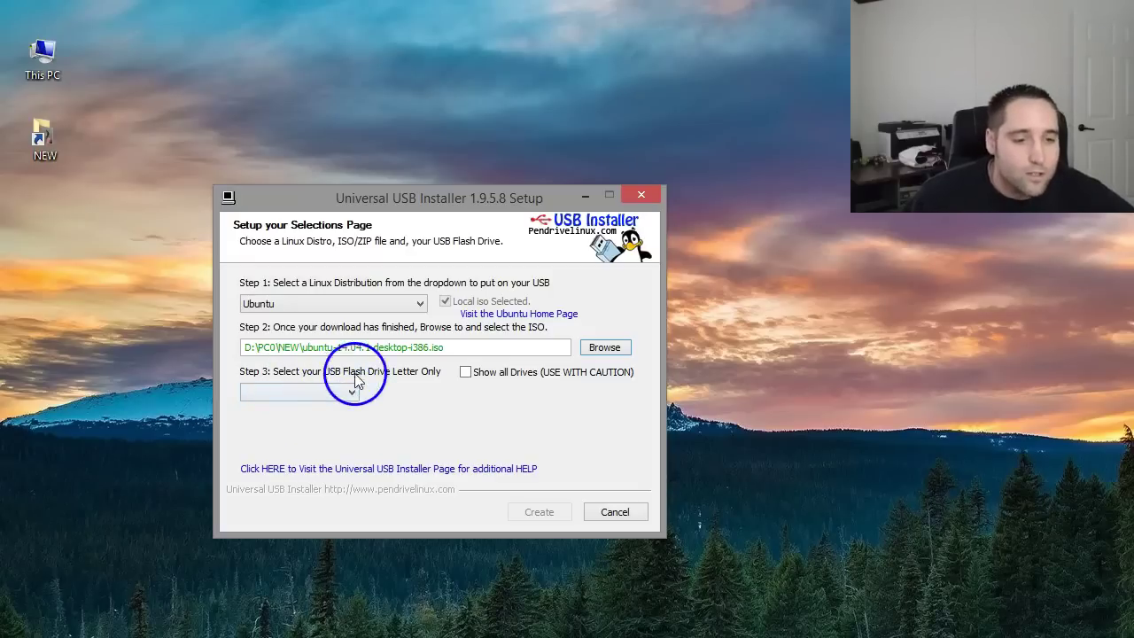
pyautogui.click(351, 395)
pyautogui.click(266, 408)
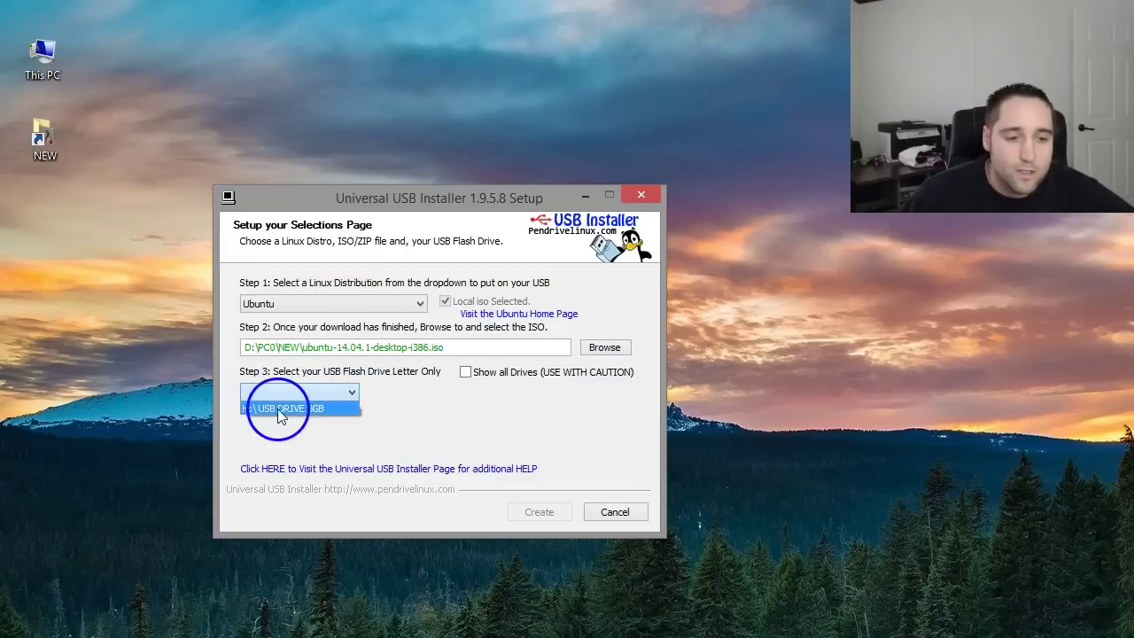
pyautogui.click(392, 409)
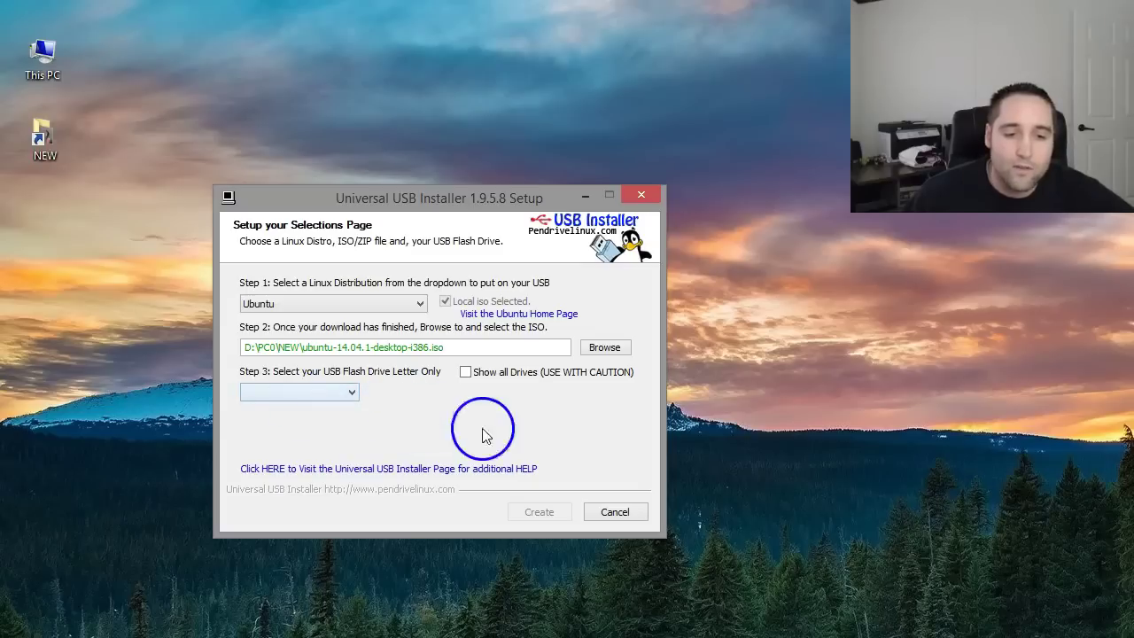
pyautogui.click(466, 374)
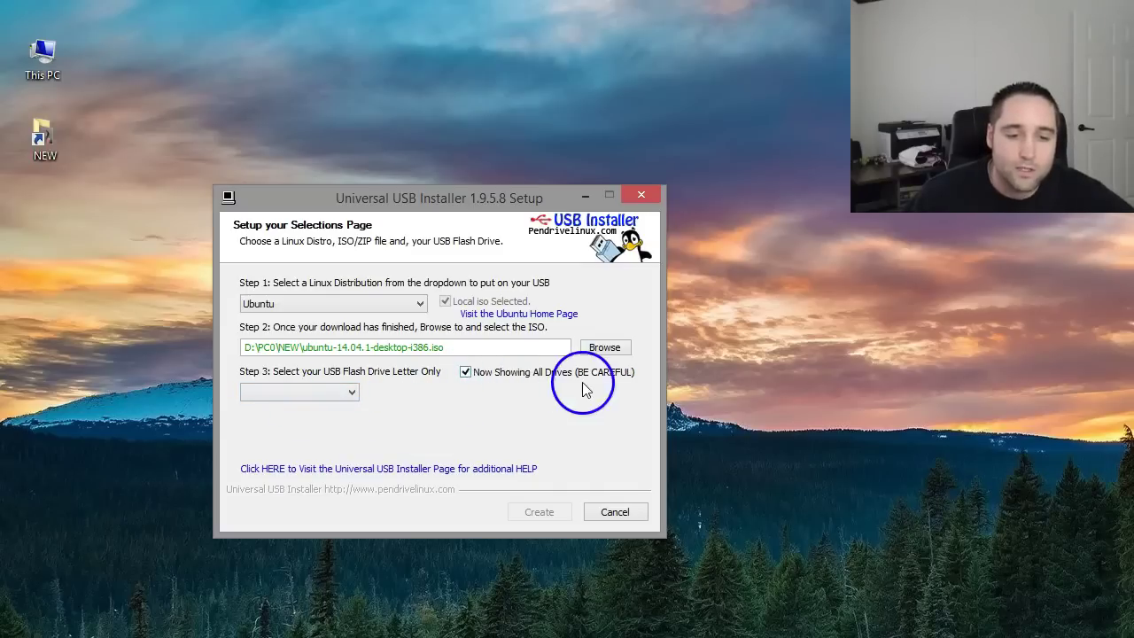
pyautogui.click(353, 393)
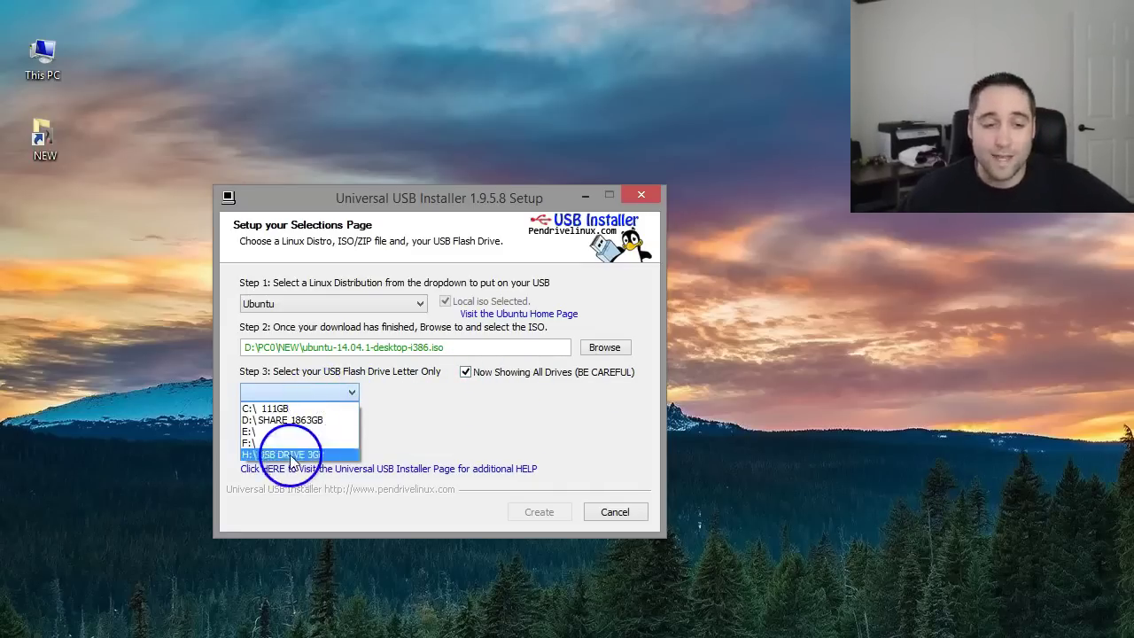
pyautogui.click(418, 432)
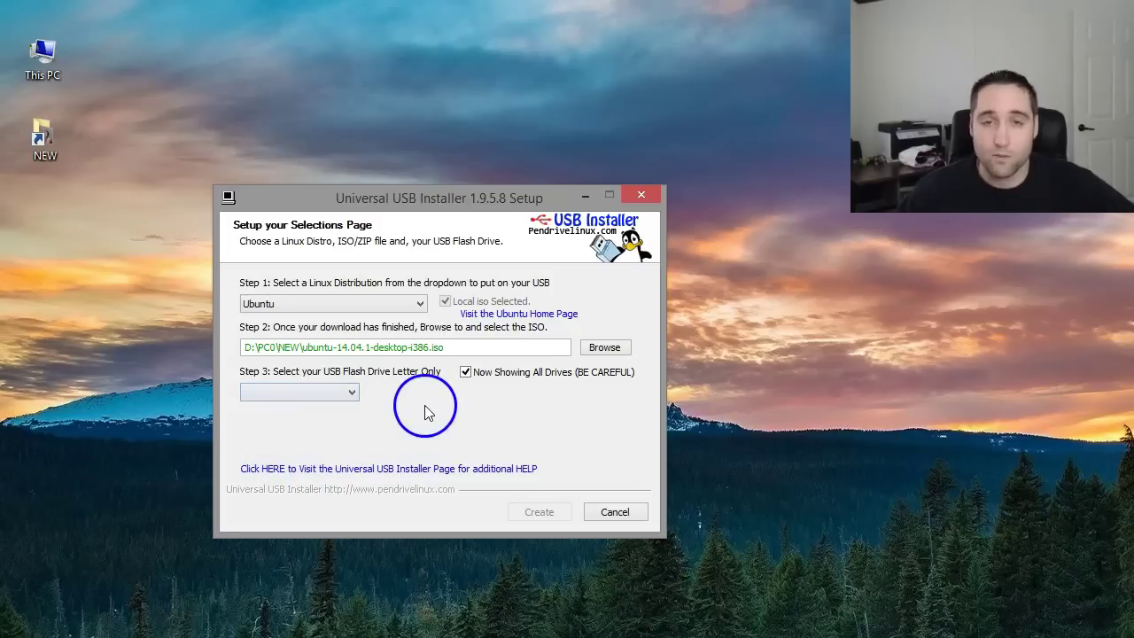
pyautogui.click(466, 373)
pyautogui.click(352, 393)
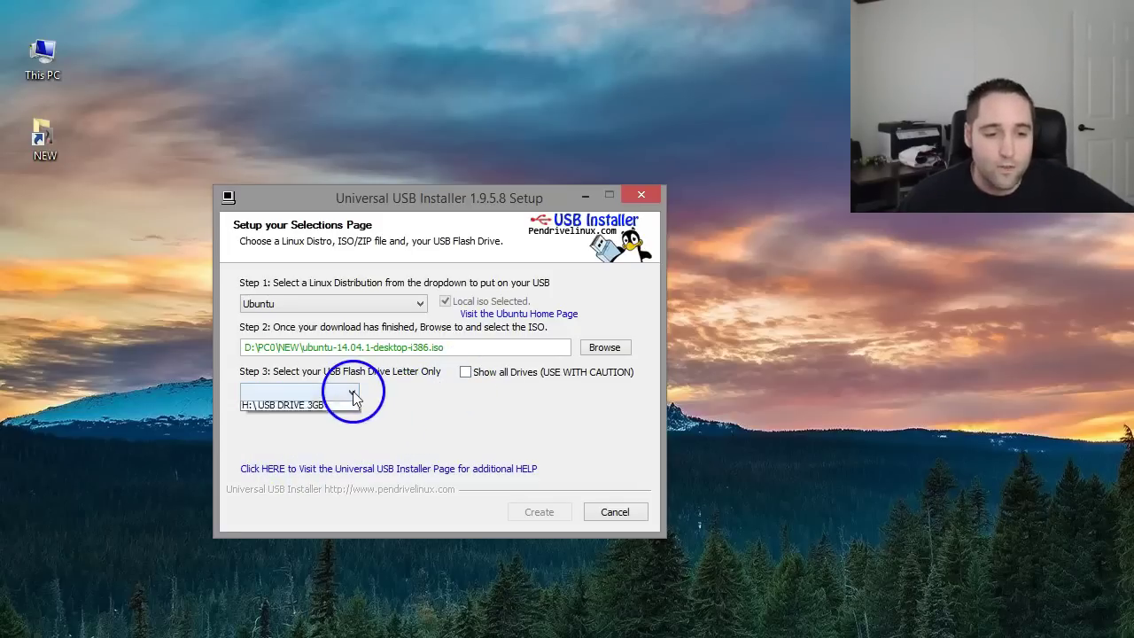
pyautogui.click(309, 405)
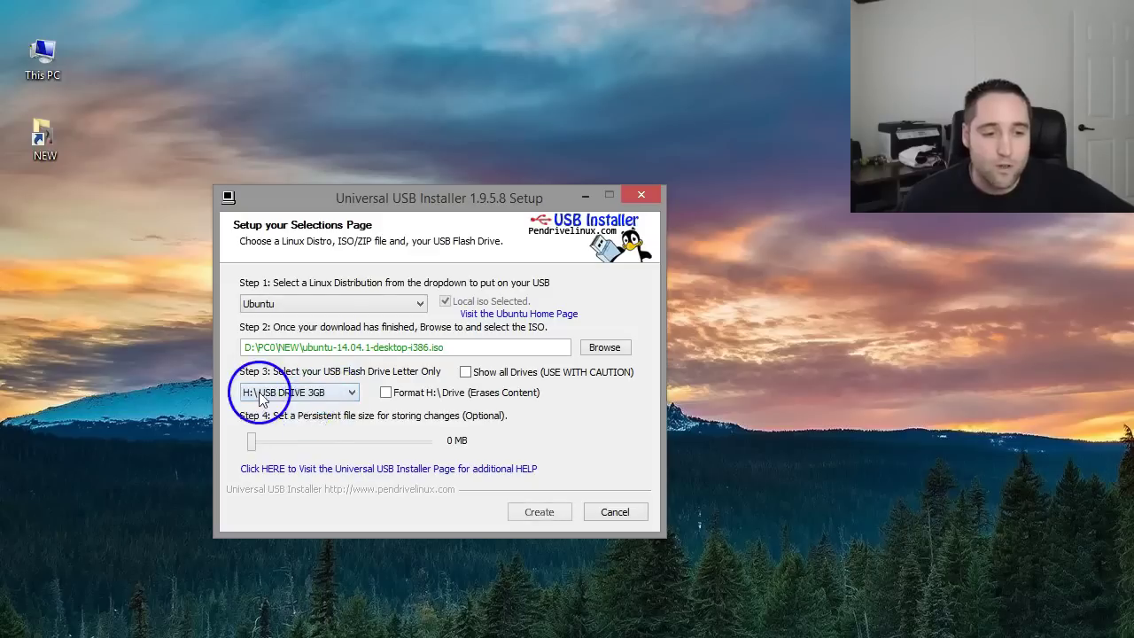
pyautogui.click(392, 397)
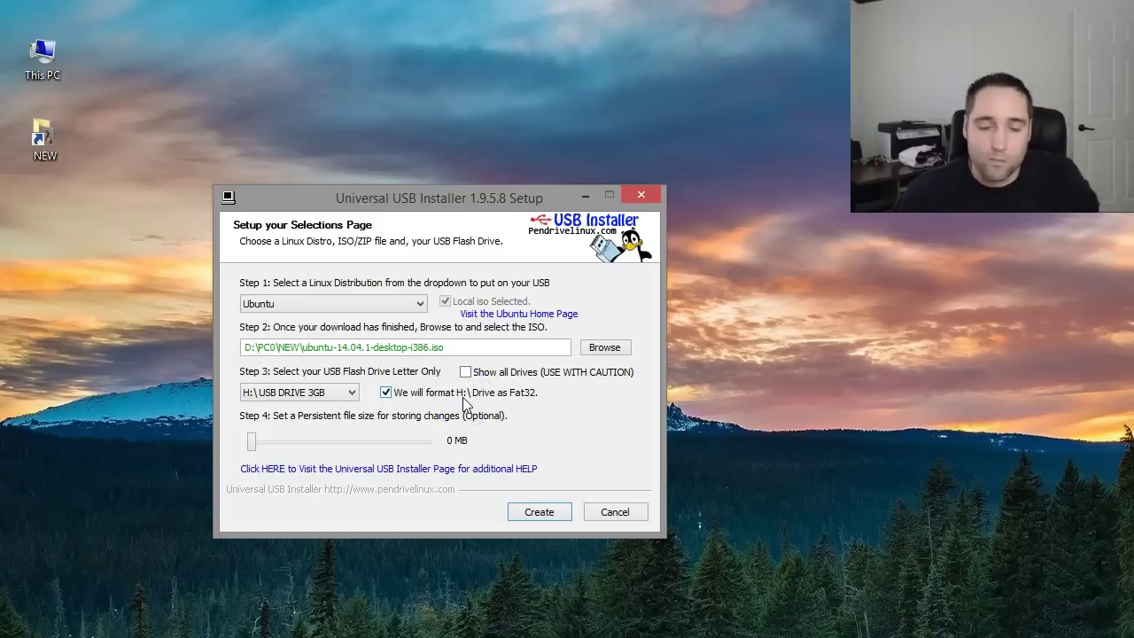
# Click Create and move the warning aside to read the Fat32 format and Syslinux actions.
pyautogui.click(537, 521)
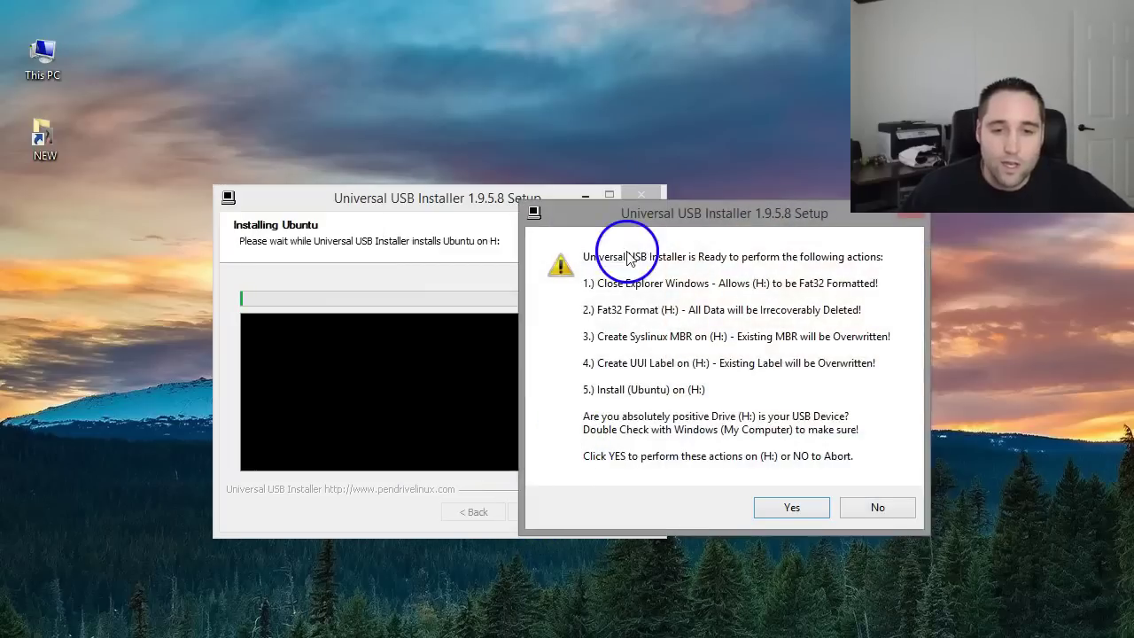
pyautogui.moveTo(616, 215); pyautogui.dragTo(228, 142)
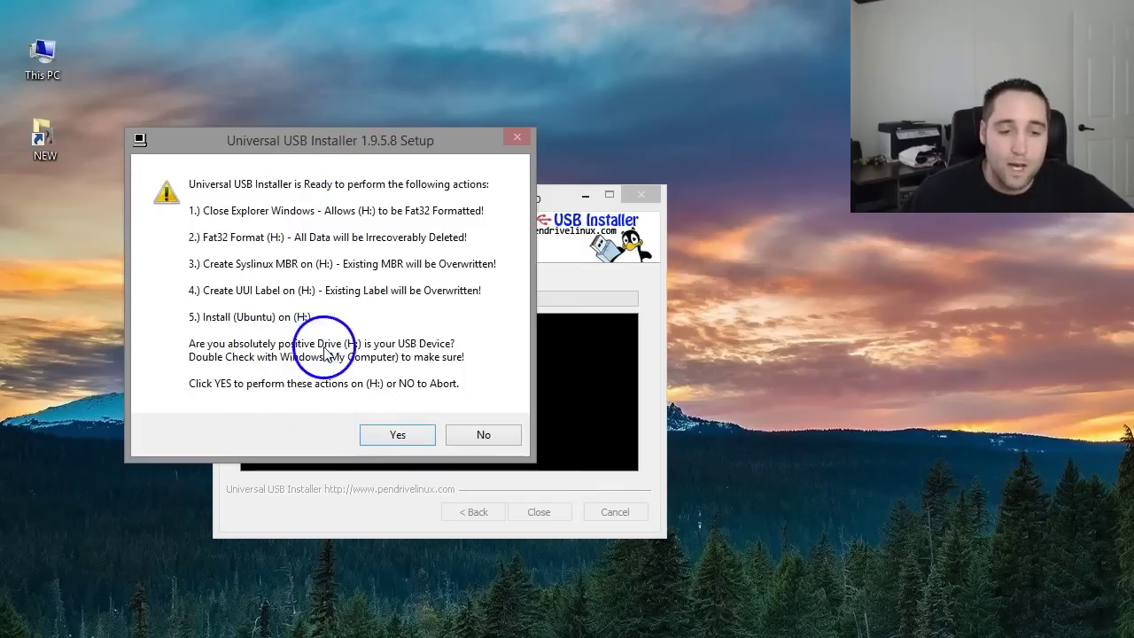
pyautogui.click(396, 445)
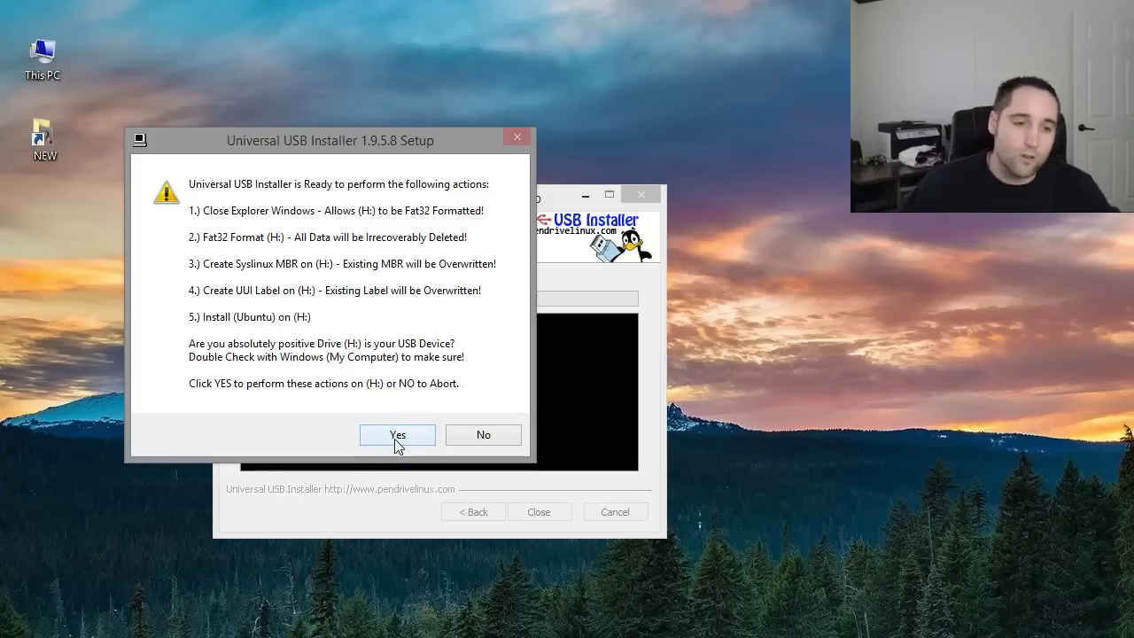
# Approve formatting H: as Fat32 and rearrange the installer and 7-Zip progress windows.
pyautogui.click(397, 437)
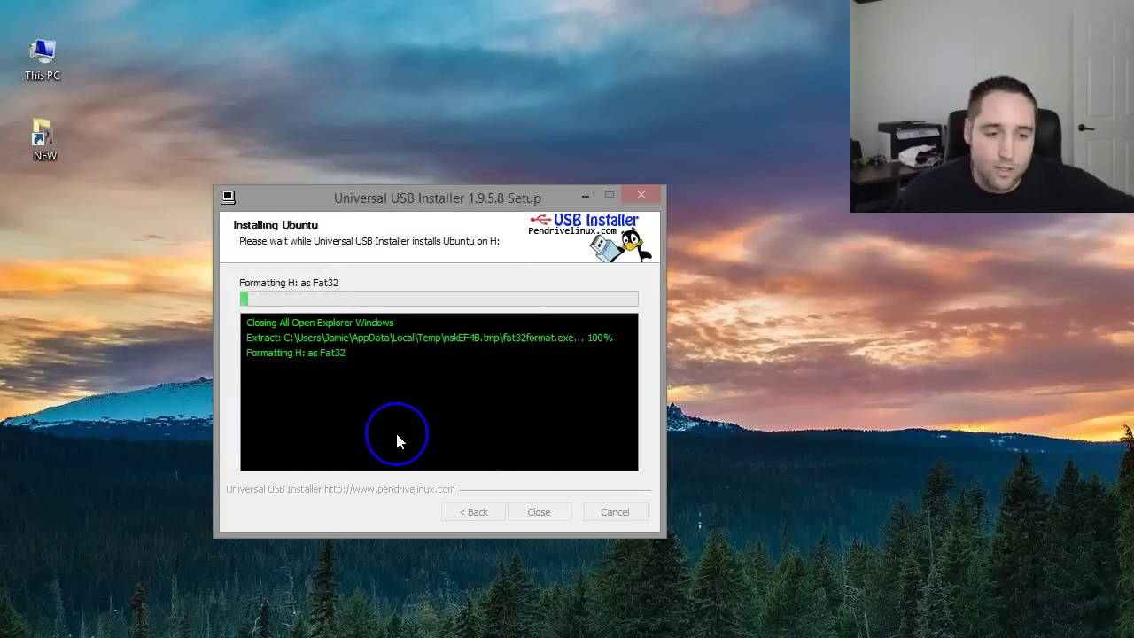
pyautogui.moveTo(395, 197); pyautogui.dragTo(259, 204)
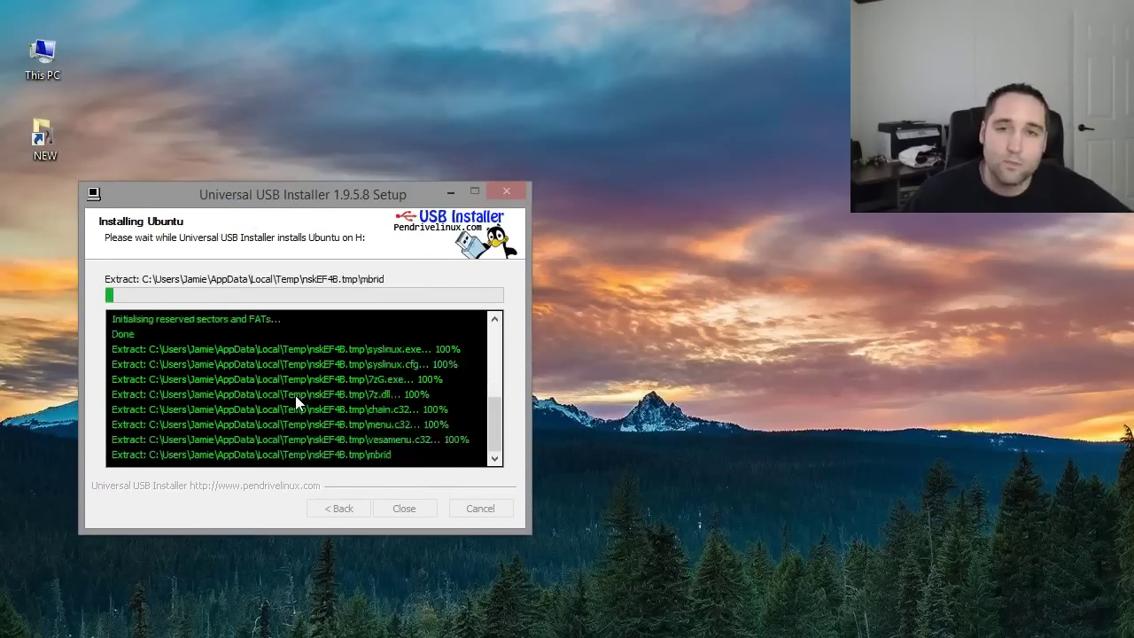
pyautogui.click(542, 274)
pyautogui.moveTo(541, 193); pyautogui.dragTo(184, 344)
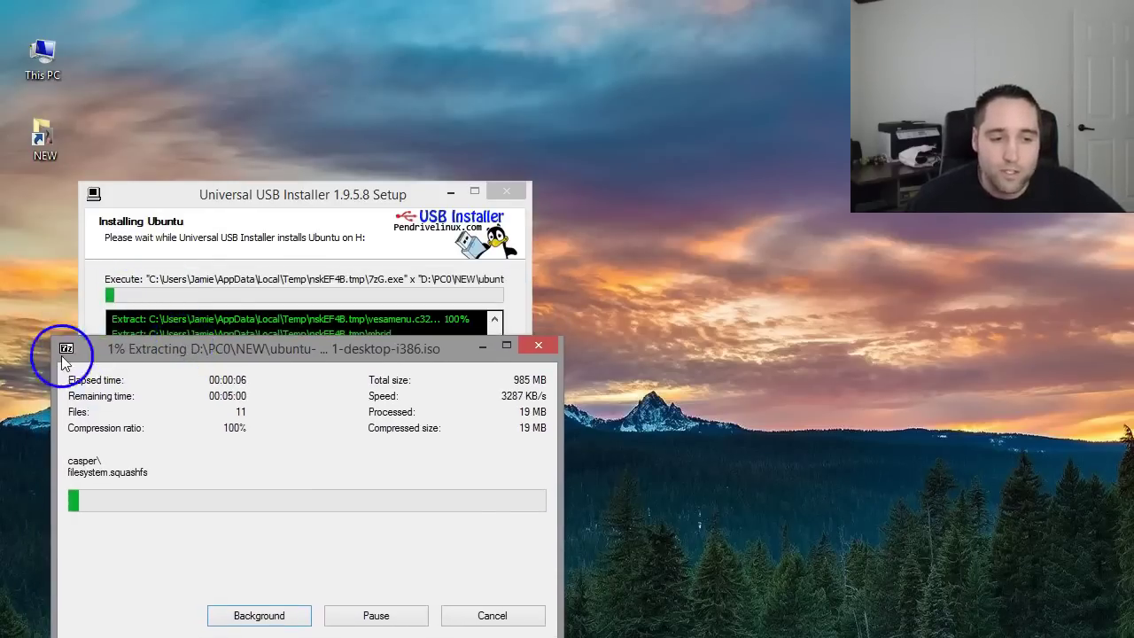
# Let 7-Zip extract the Ubuntu ISO onto H: while repositioning its progress window.
pyautogui.moveTo(112, 337); pyautogui.dragTo(100, 199)
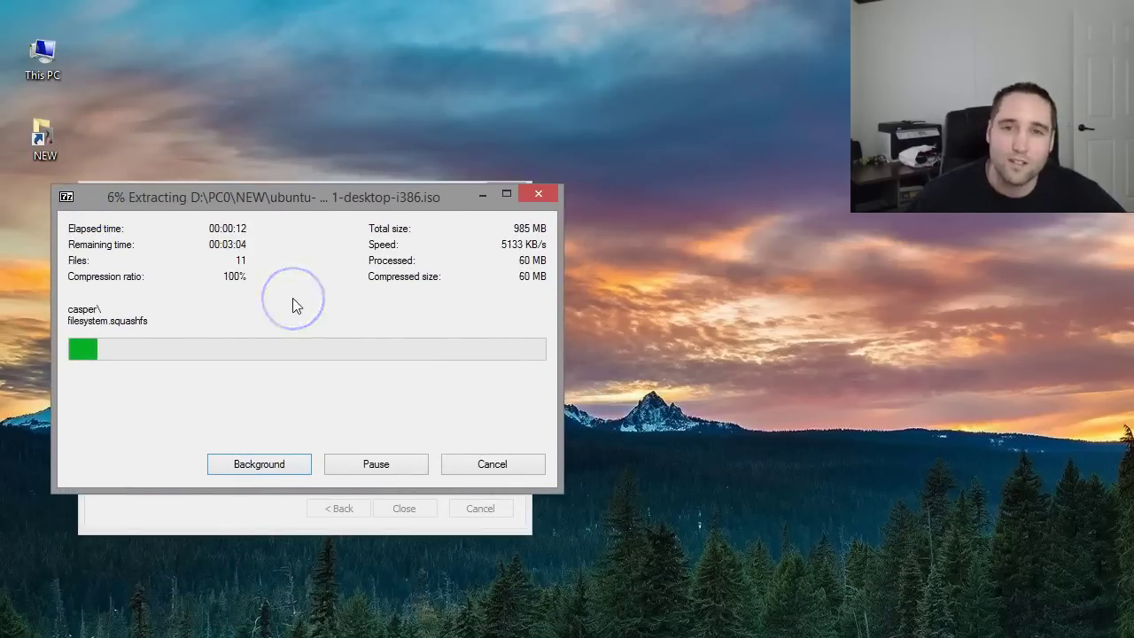
pyautogui.moveTo(334, 213); pyautogui.dragTo(379, 239)
pyautogui.click(343, 238)
pyautogui.click(114, 244)
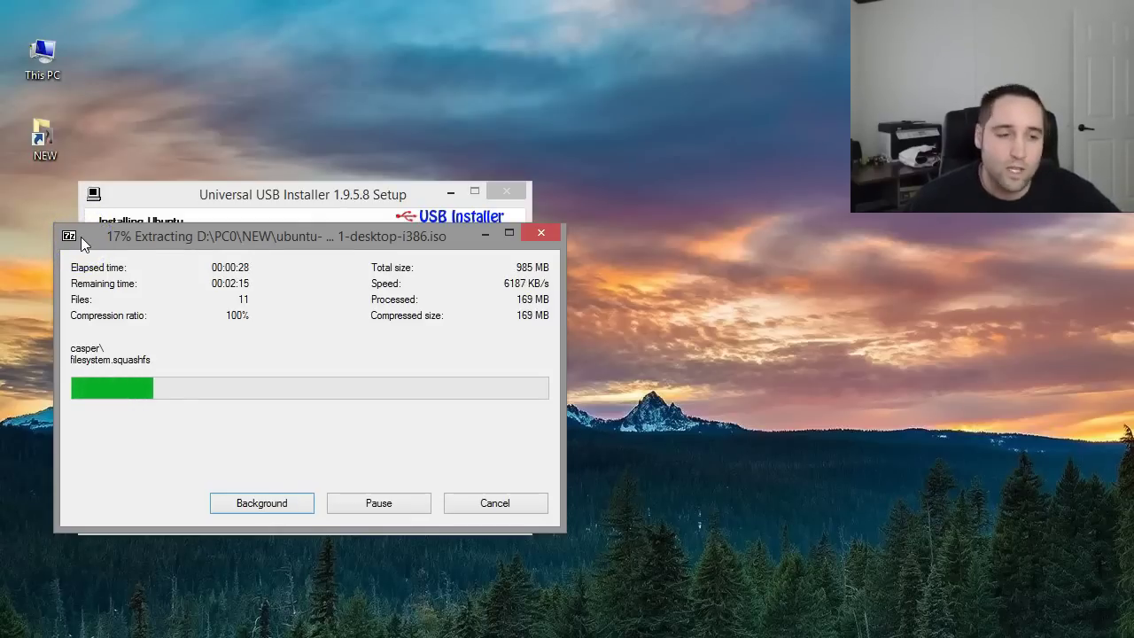
pyautogui.click(162, 238)
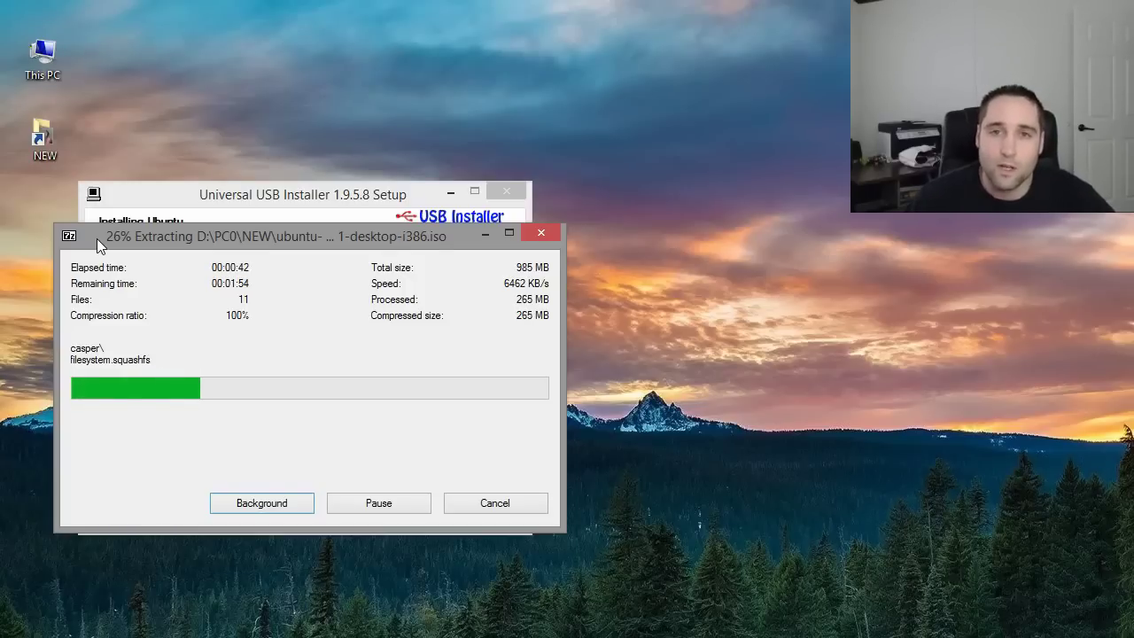
pyautogui.moveTo(173, 239)
pyautogui.mouseDown()
pyautogui.moveTo(167, 285)
pyautogui.moveTo(152, 239)
pyautogui.mouseUp()
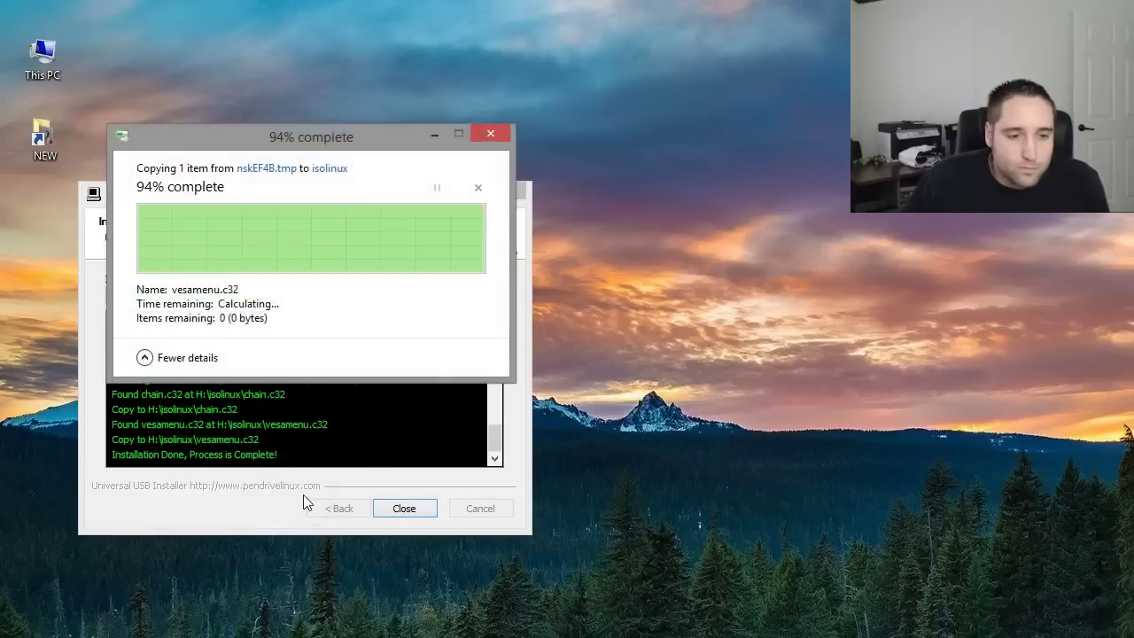
# Close Universal USB Installer after 'Installation Done, Process is Complete!' appears.
pyautogui.click(413, 512)
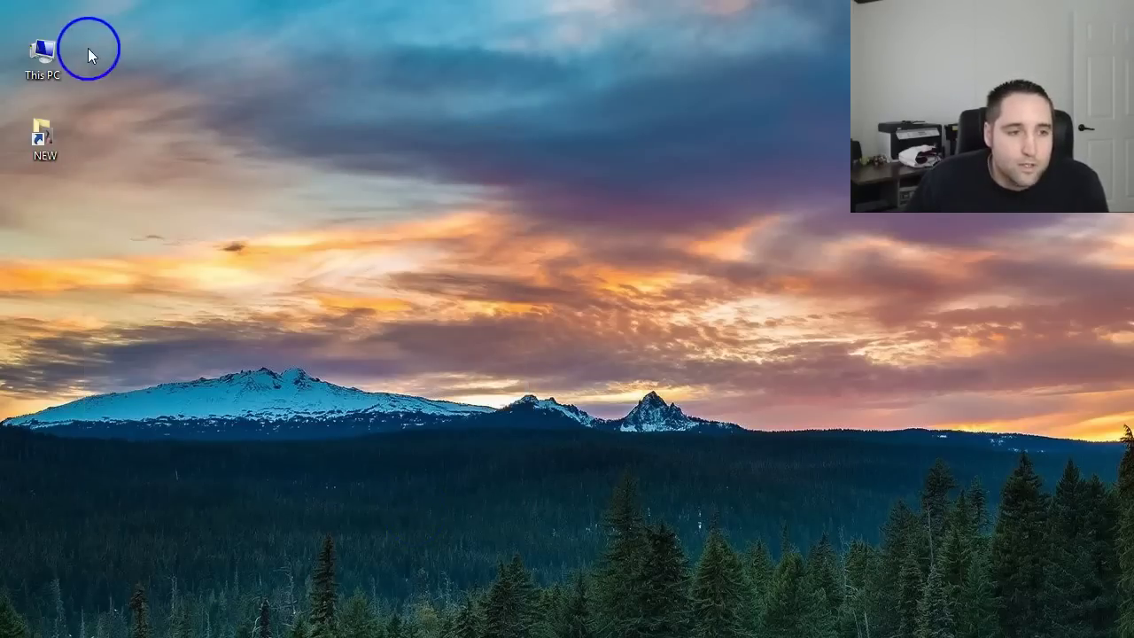
# Open the UUI (H:) drive from This PC to view its extracted Ubuntu files.
pyautogui.doubleClick(46, 57)
pyautogui.moveTo(385, 111); pyautogui.dragTo(280, 53)
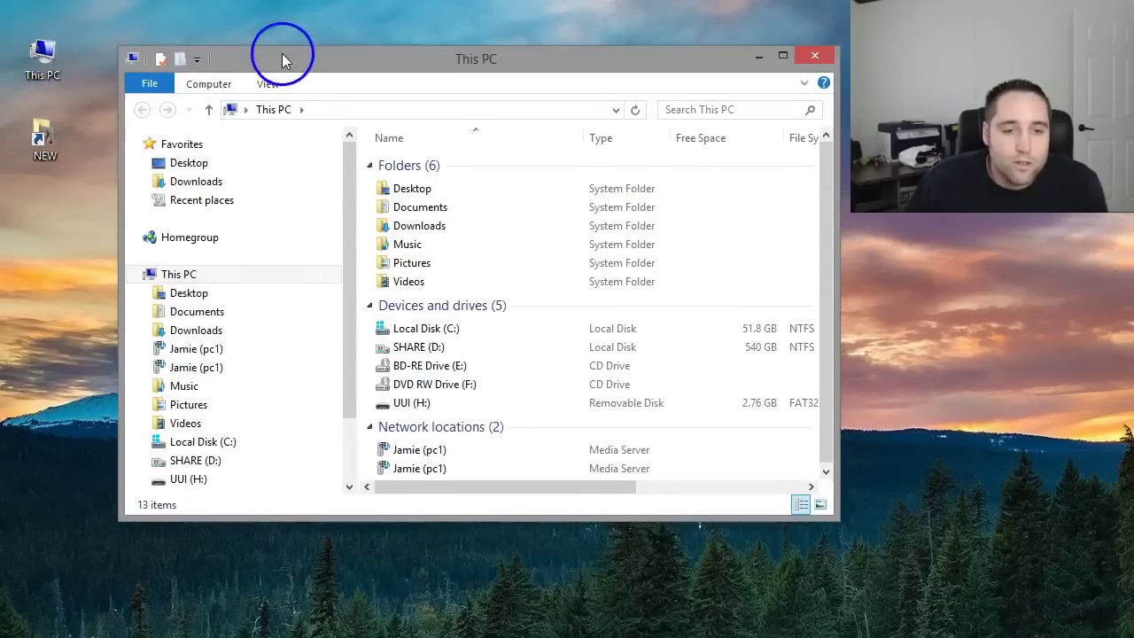
pyautogui.click(410, 406)
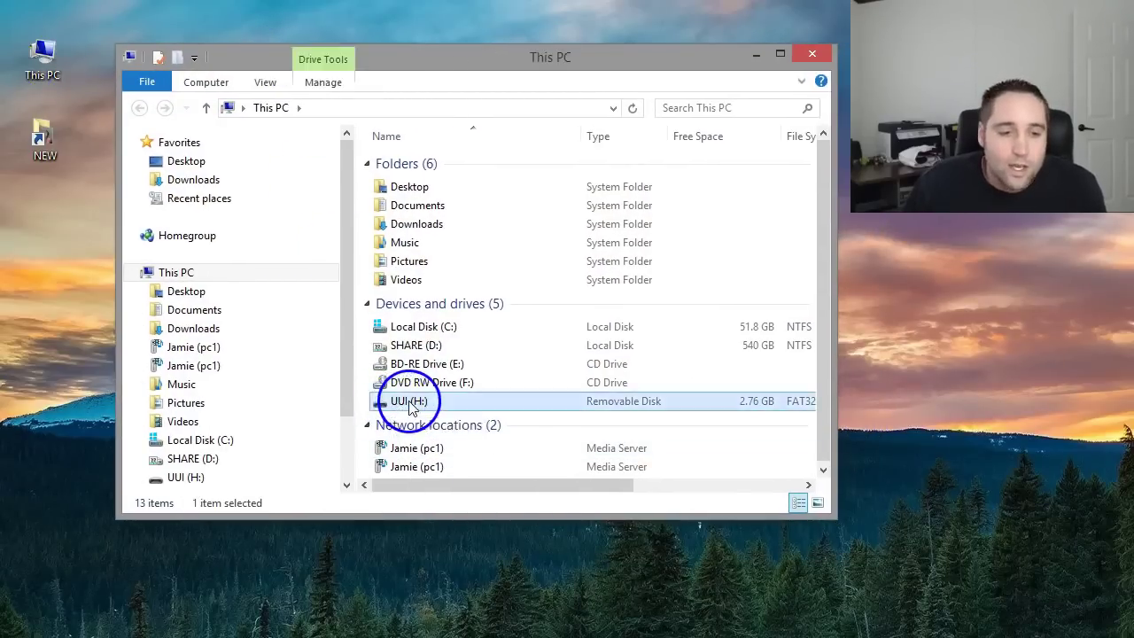
pyautogui.doubleClick(410, 406)
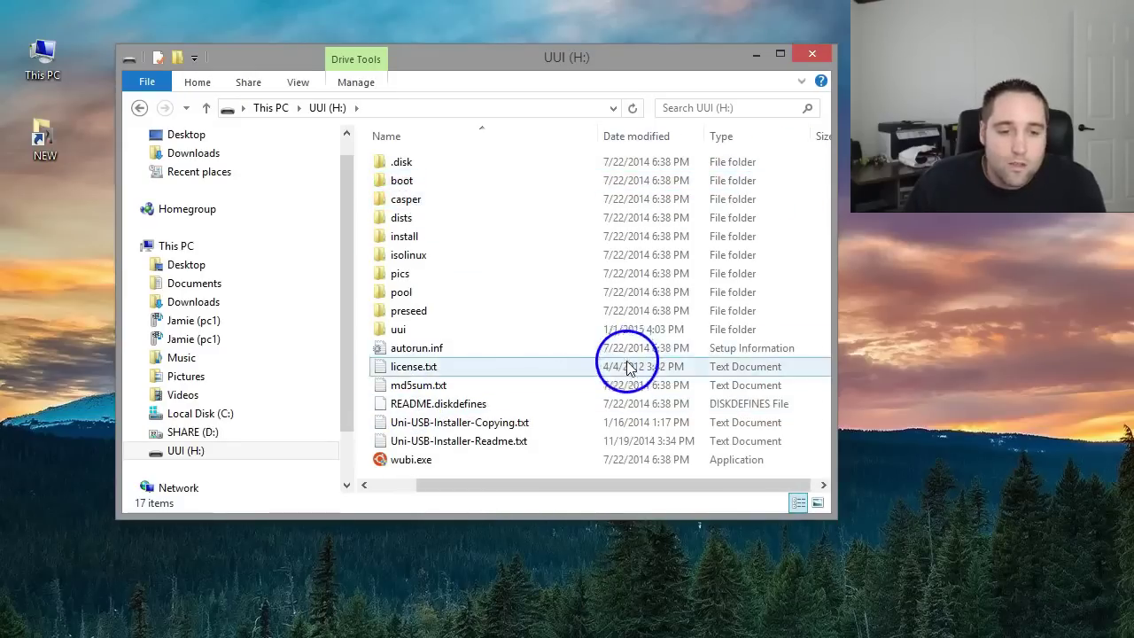
pyautogui.hscroll(2, 709, 425)
pyautogui.moveTo(834, 510); pyautogui.dragTo(875, 597)
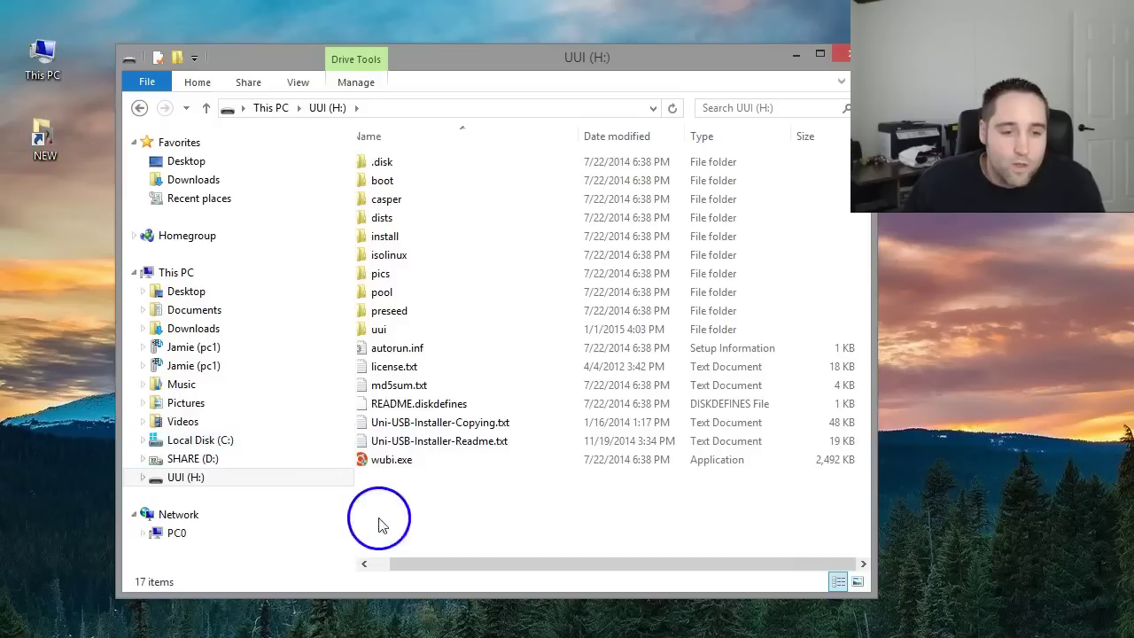
pyautogui.moveTo(405, 561); pyautogui.dragTo(370, 562)
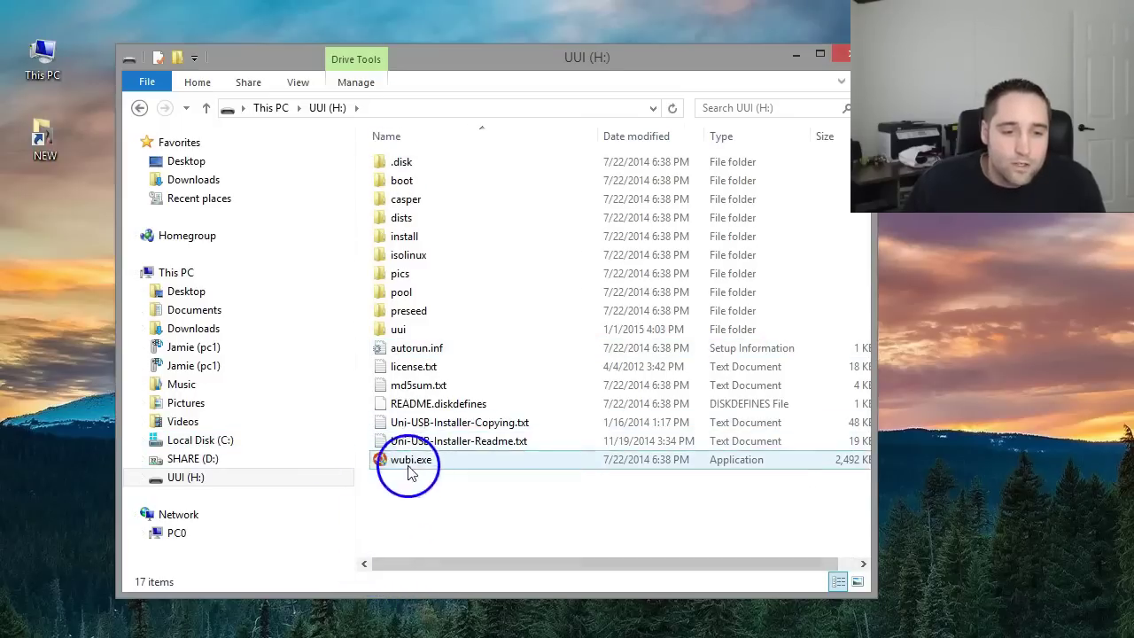
# Return to the drive list and confirm UUI (H:) is FAT32 with 2.76 GB free of 3.72 GB.
pyautogui.click(137, 109)
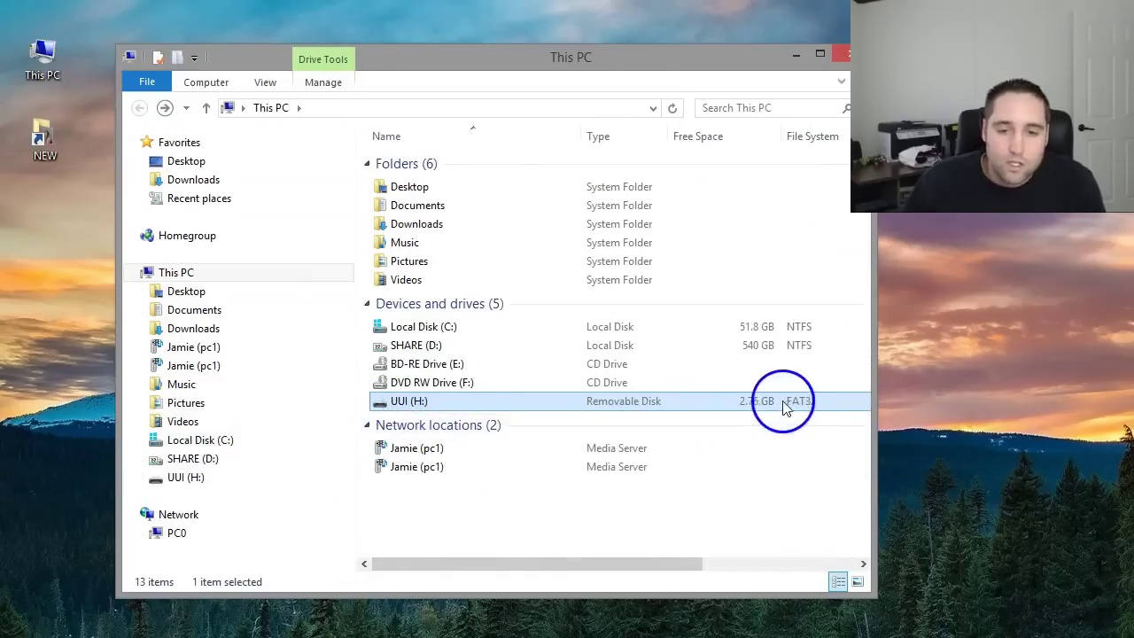
pyautogui.moveTo(695, 62); pyautogui.dragTo(648, 88)
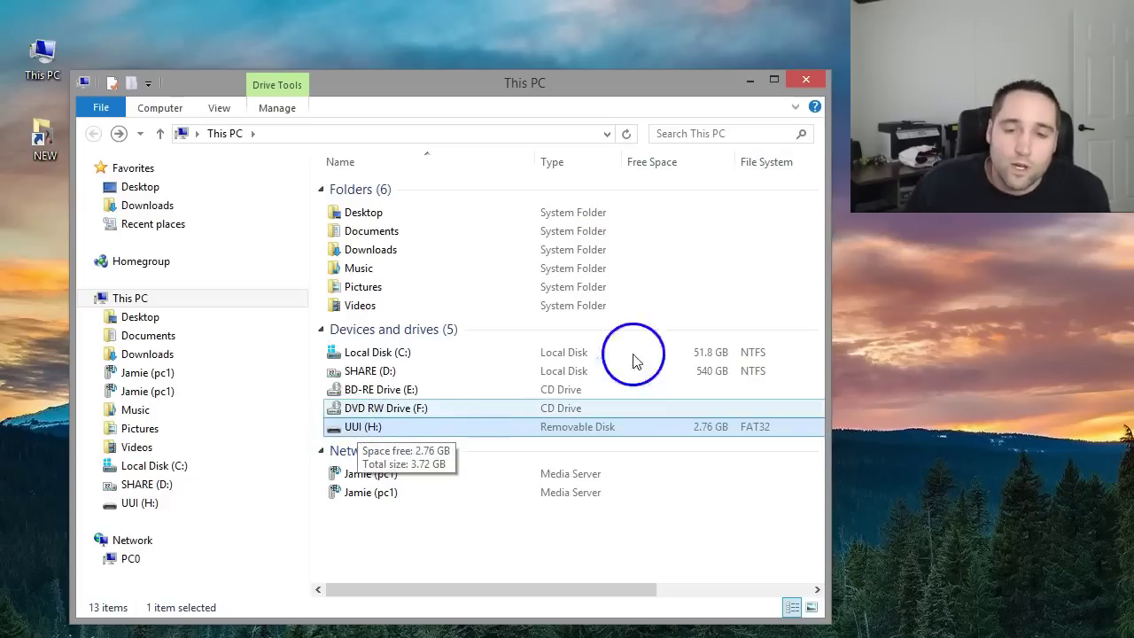
pyautogui.moveTo(623, 83); pyautogui.dragTo(630, 64)
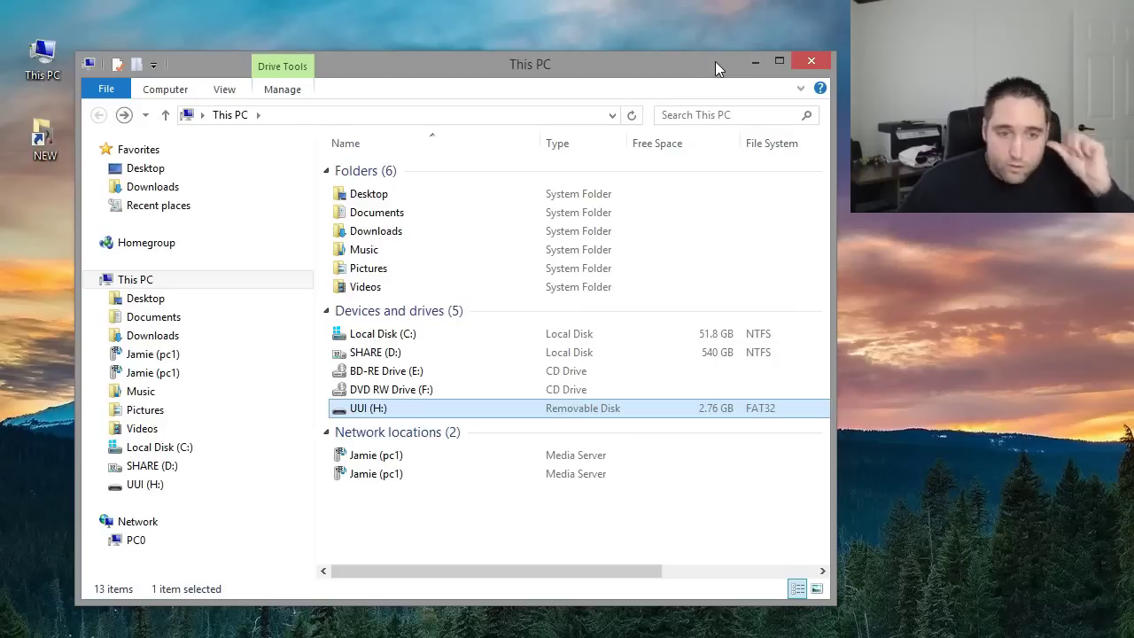
# Close the This PC window, leaving only the Windows desktop showing.
pyautogui.click(811, 61)
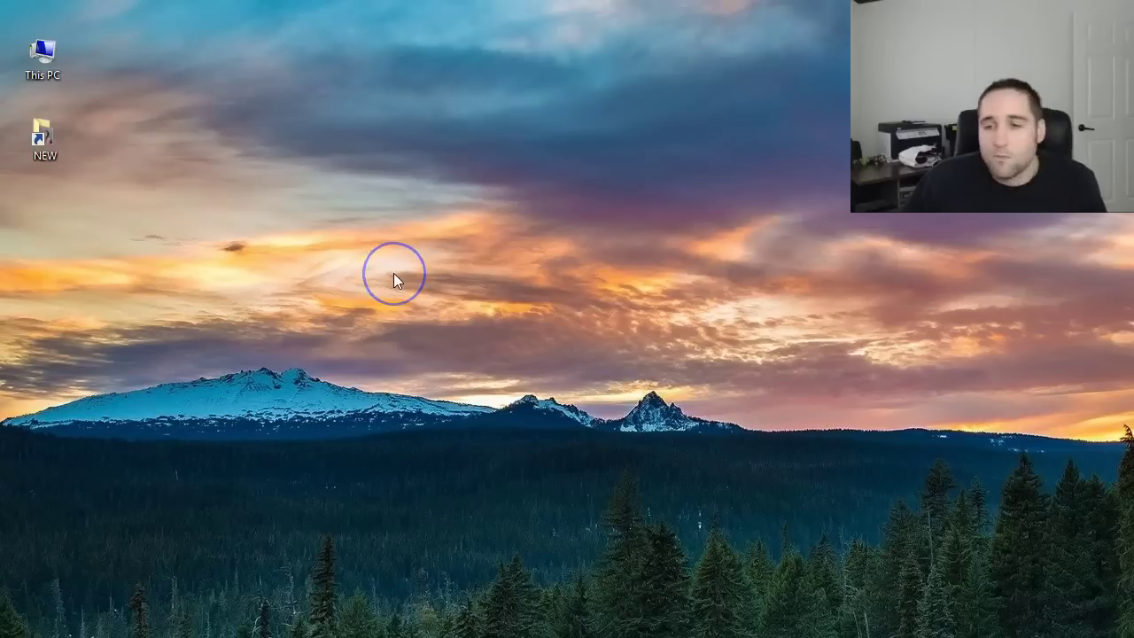
pyautogui.click(318, 303)
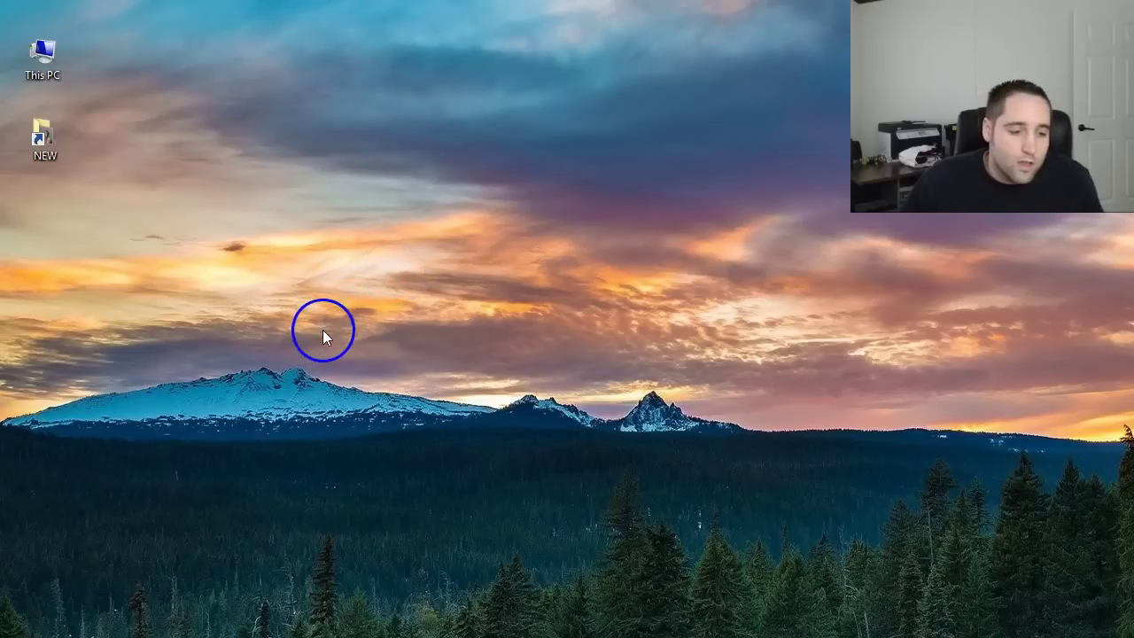